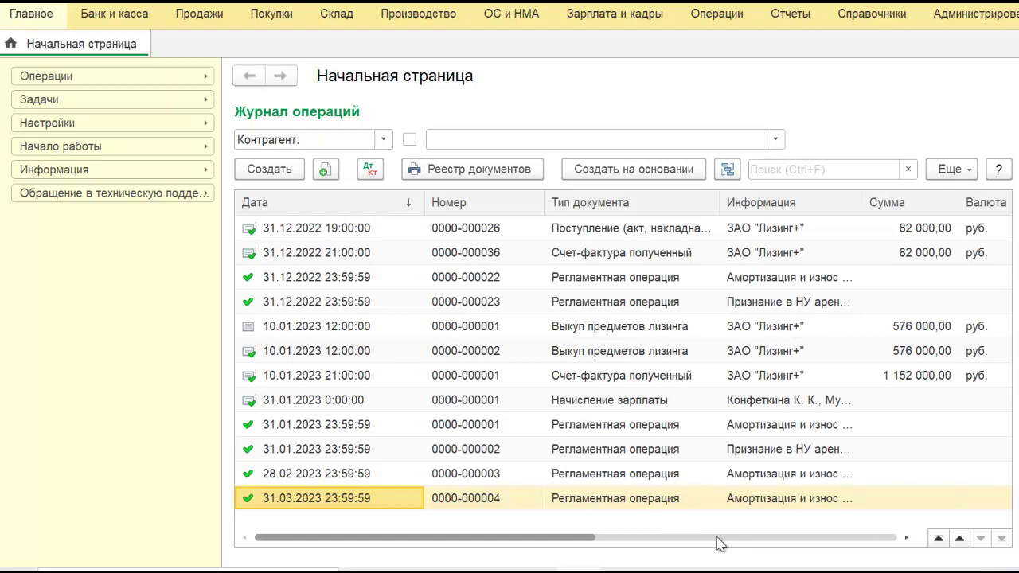
Start a new Инвентаризация кассы document in the bank and cash section
left_click(717, 538)
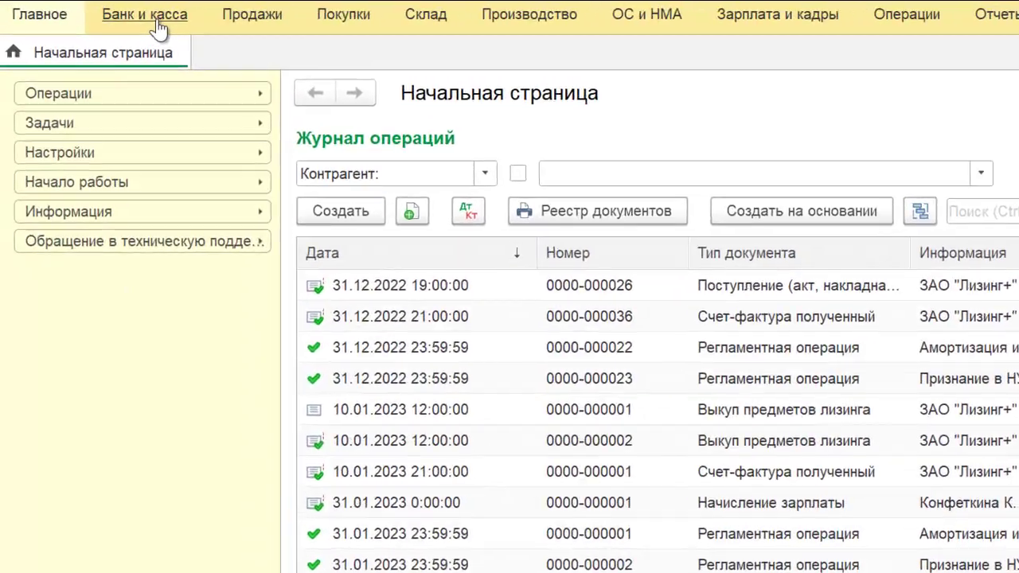
left_click(123, 20)
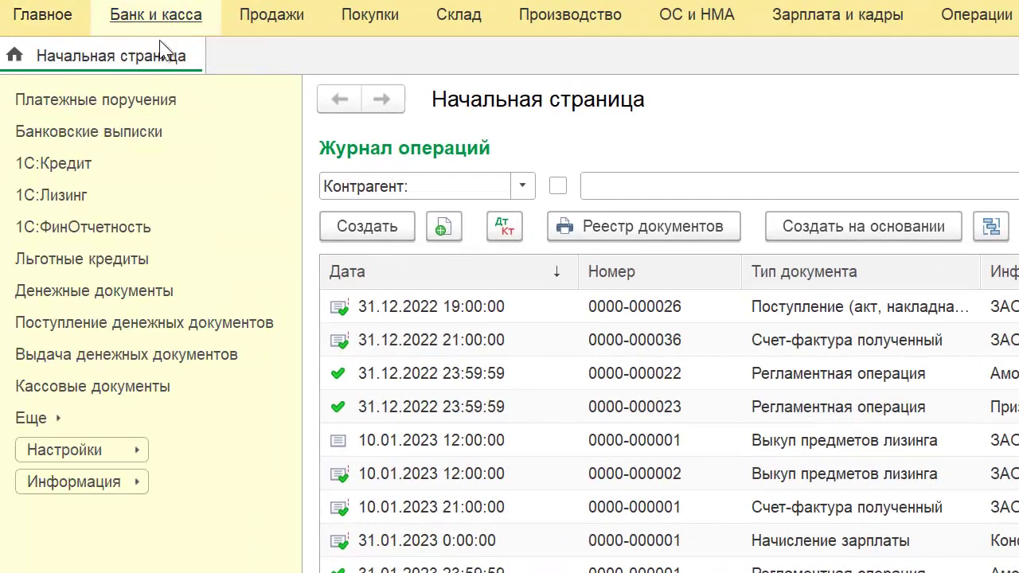
left_click(29, 419)
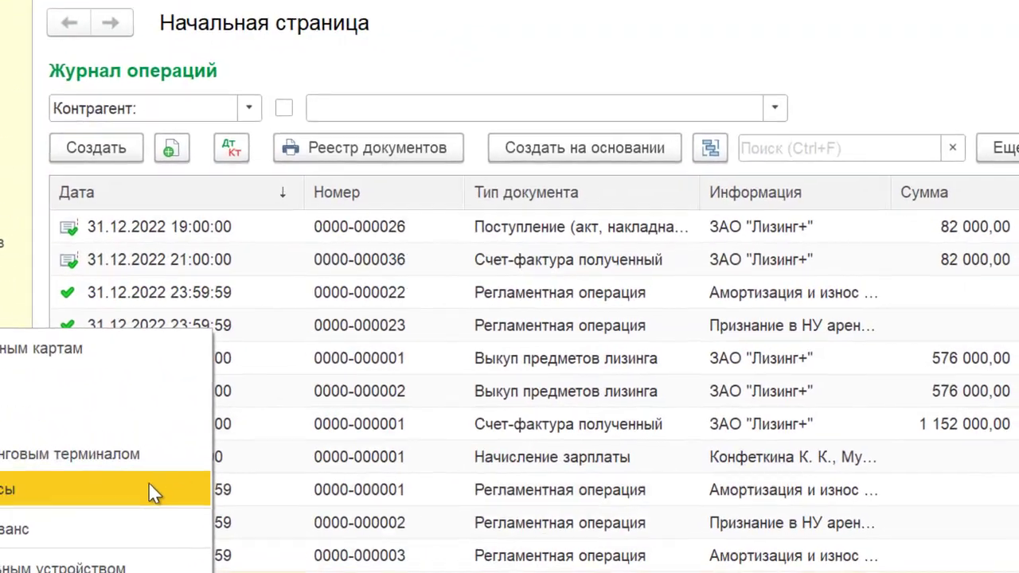
left_click(149, 492)
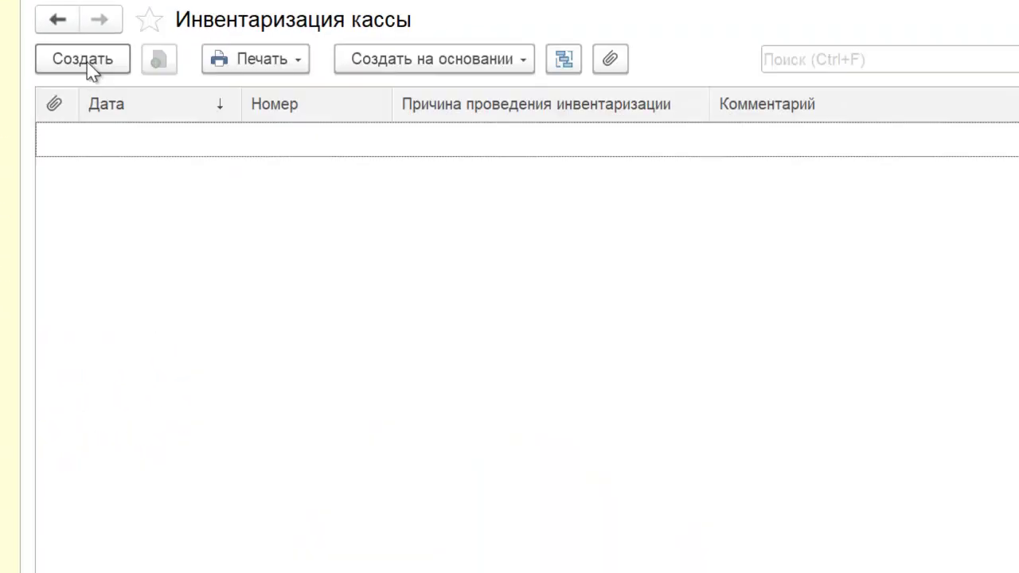
left_click(86, 59)
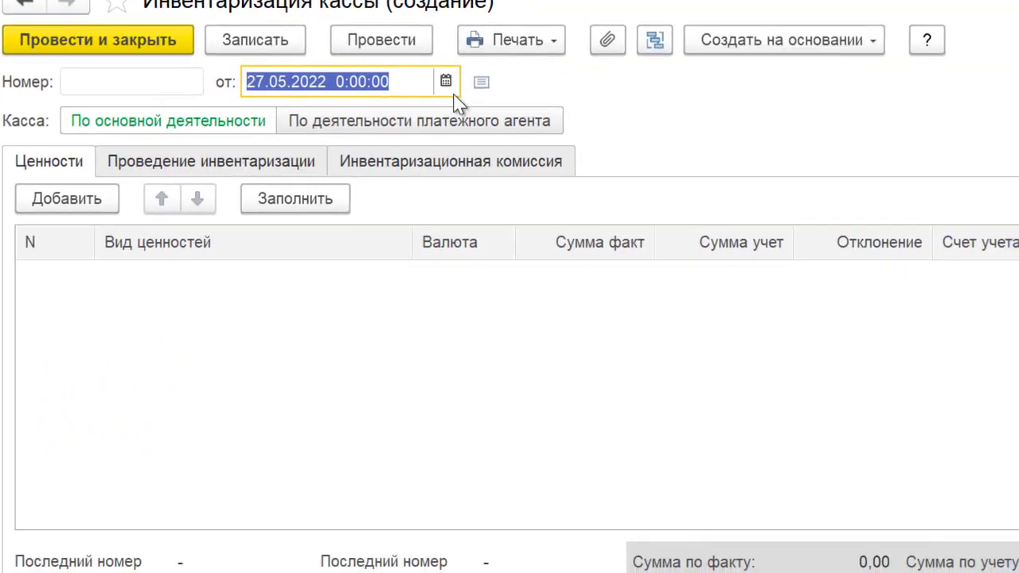
Set the cash inventory date to 31.05.2022 and fill the valuables table automatically from the accounting data
left_click(478, 100)
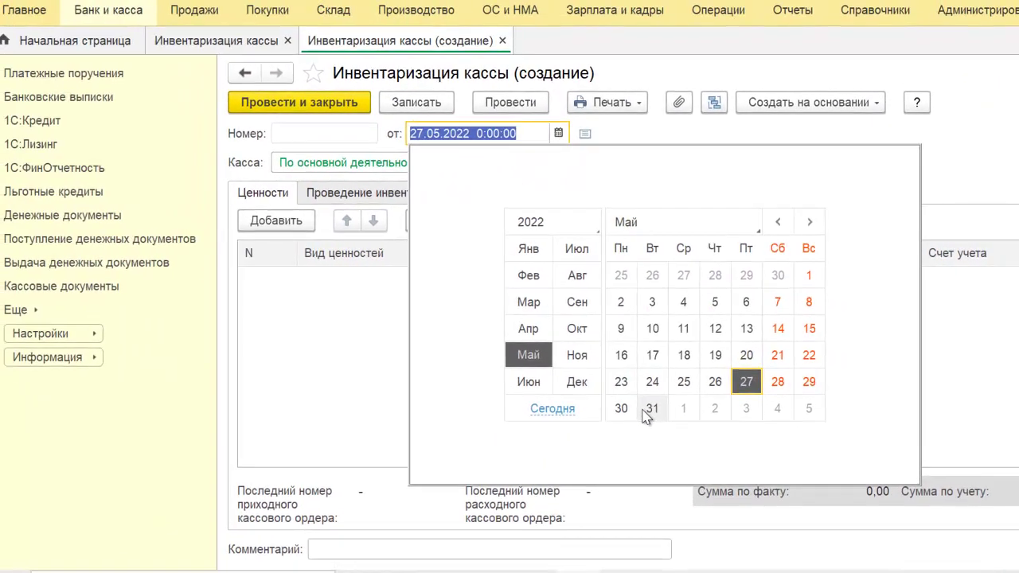
left_click(577, 462)
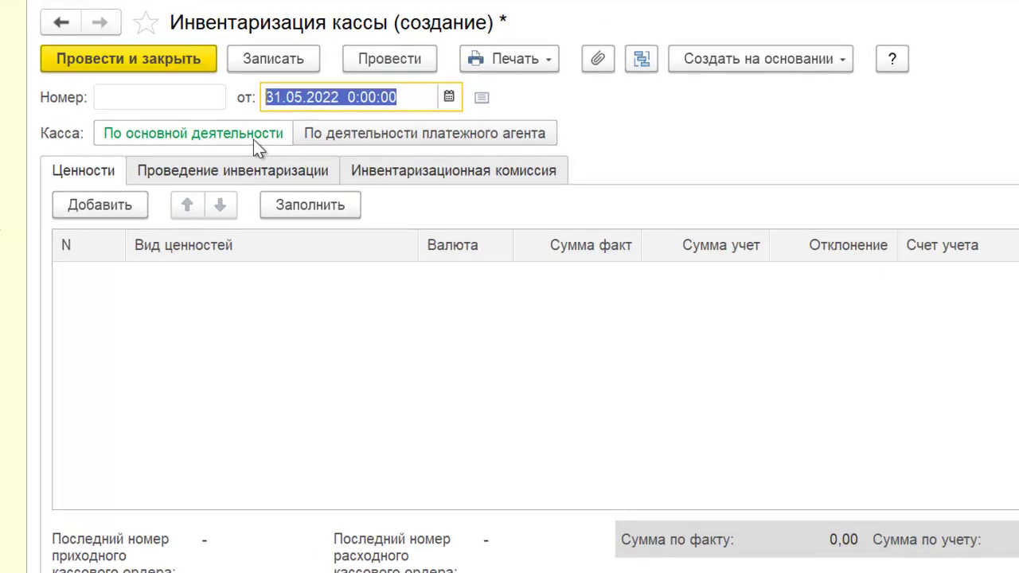
left_click(296, 210)
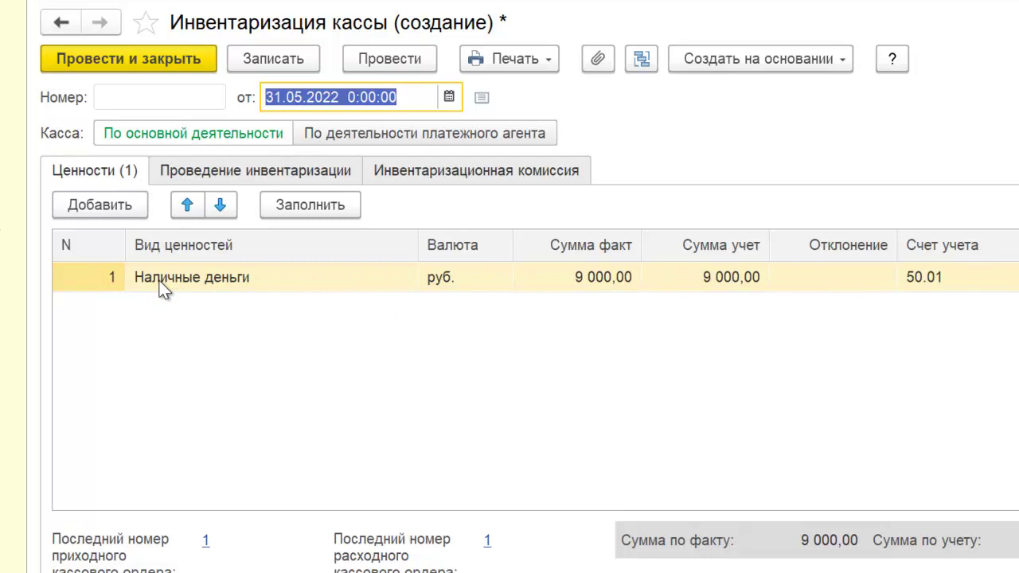
Set the actual amount (Сумма факт) of the Наличные деньги row to 8 900,00
left_click(580, 278)
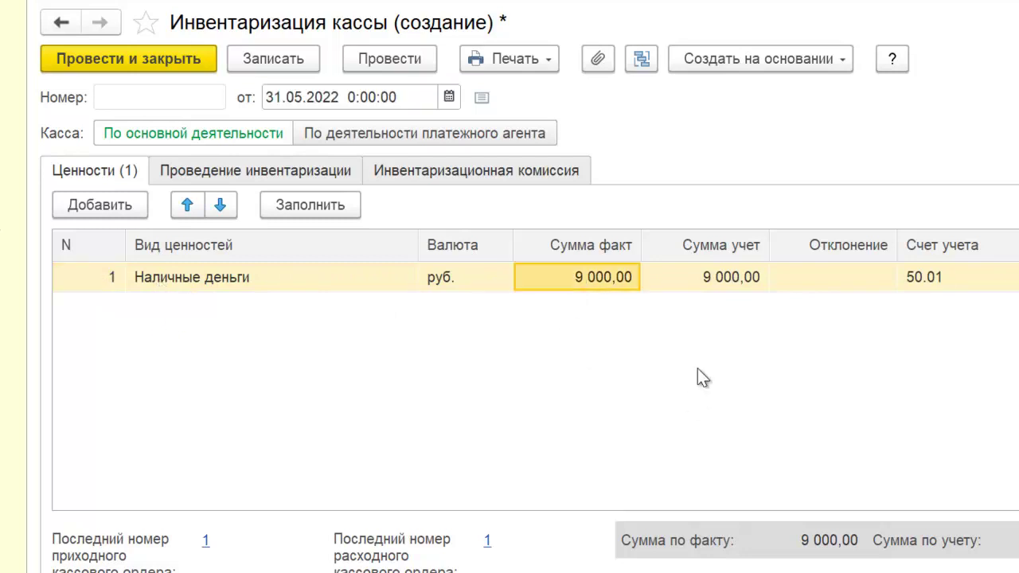
double_click(579, 287)
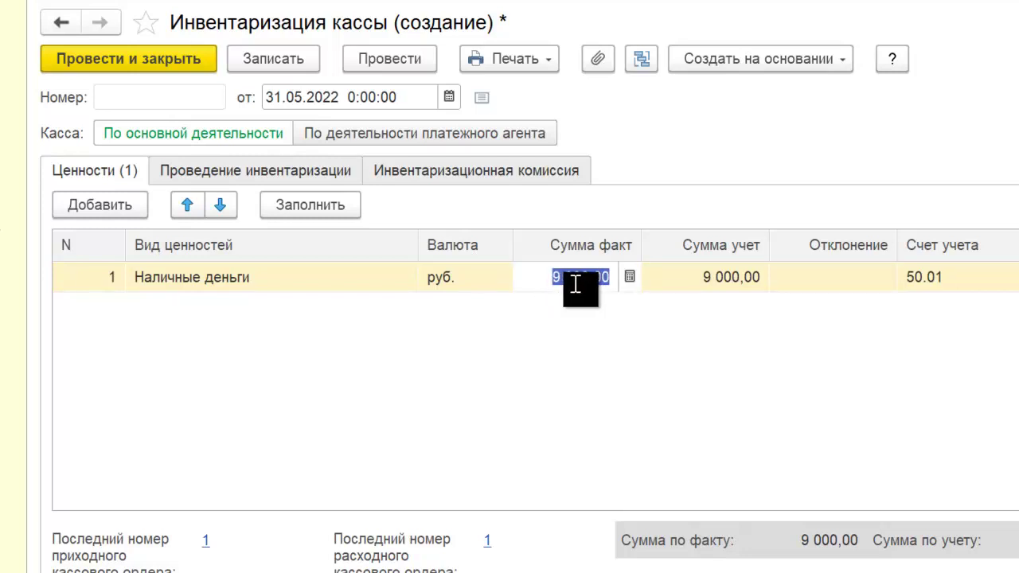
left_click(553, 281)
key("Delete")
type("8")
key("Delete")
type("9")
left_click(604, 347)
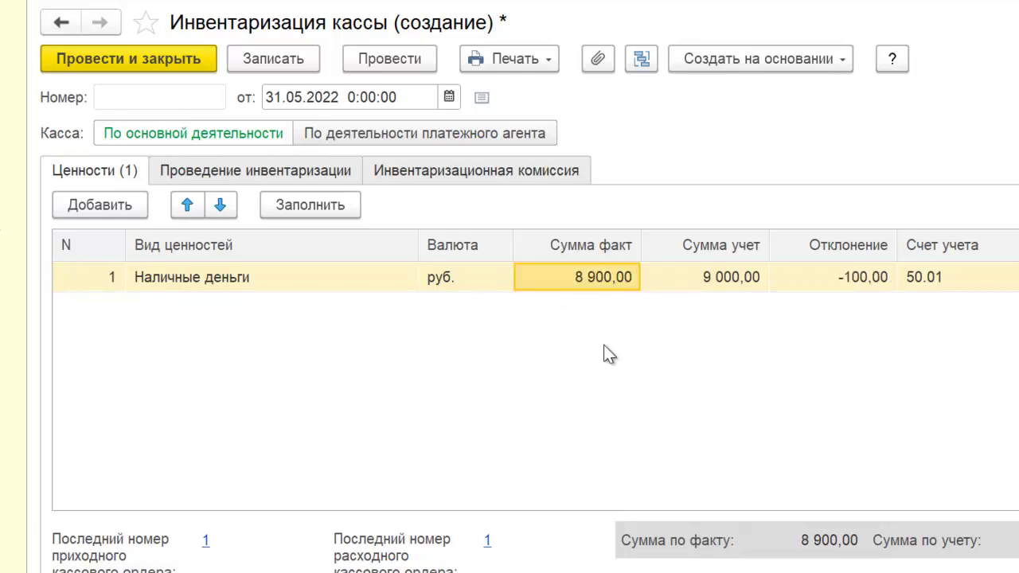
left_click(840, 281)
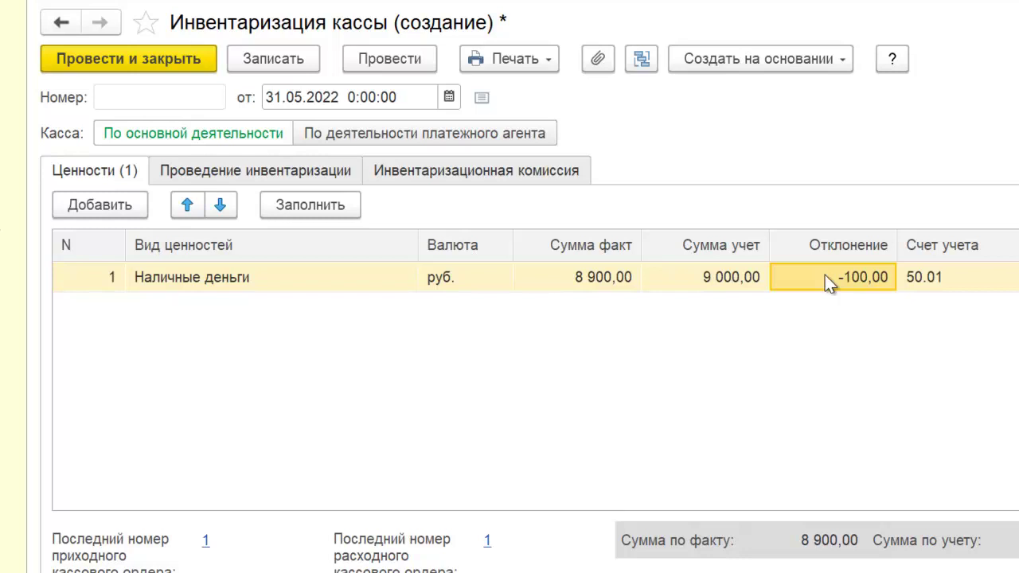
Set the period of the inventory from 01.05.2022 to 31.05.2022
left_click(300, 172)
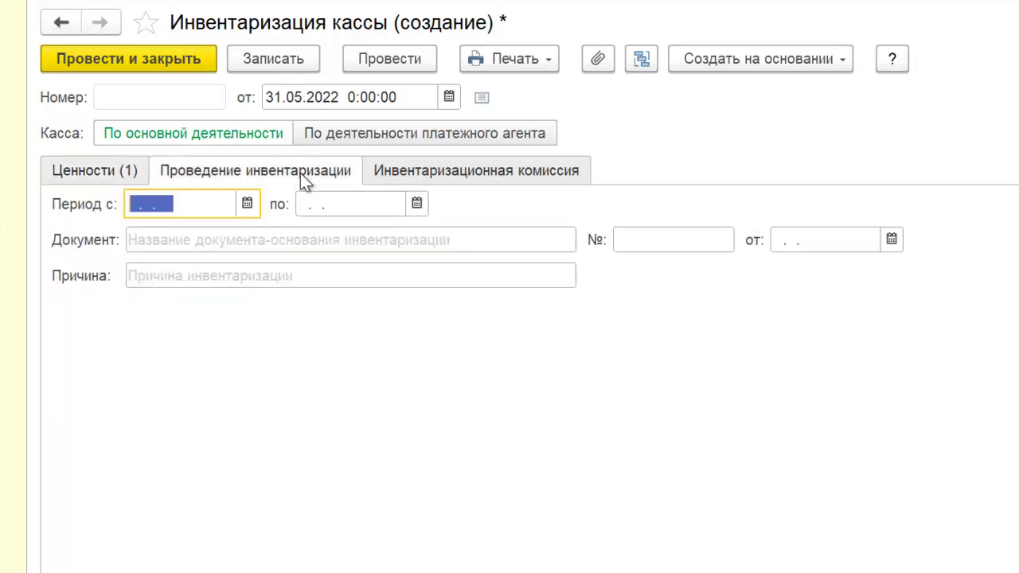
left_click(487, 175)
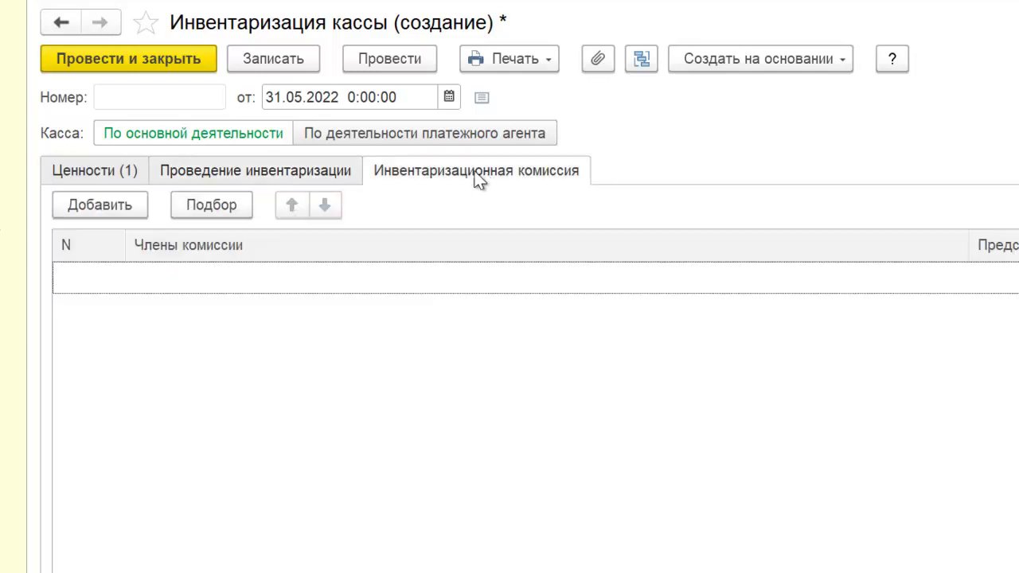
left_click(253, 177)
left_click(391, 212)
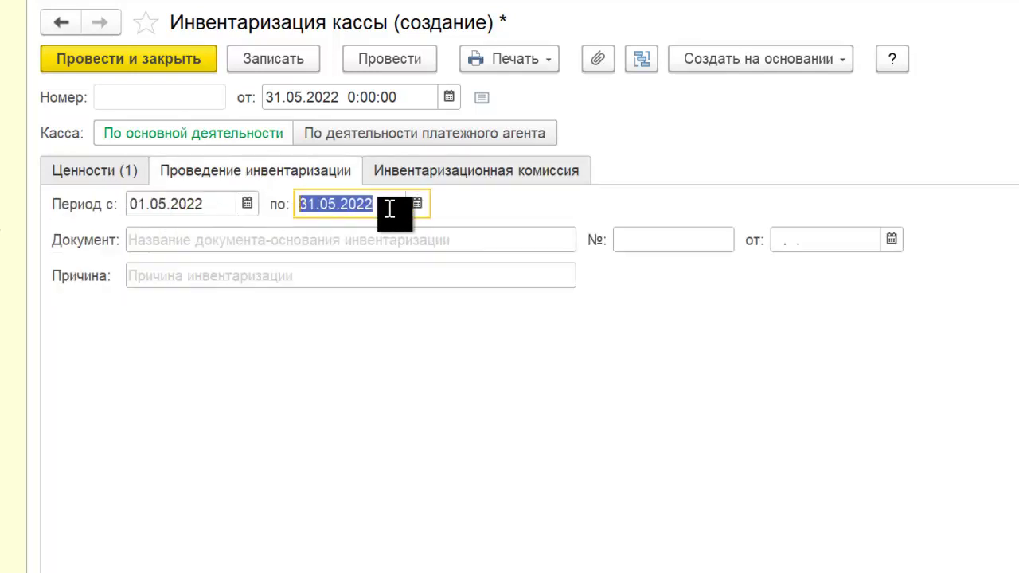
Enter Приказ № 12 dated 29.04.2022 as the inventory's basis document and "Плановая инвентаризация" as the reason
left_click(137, 234)
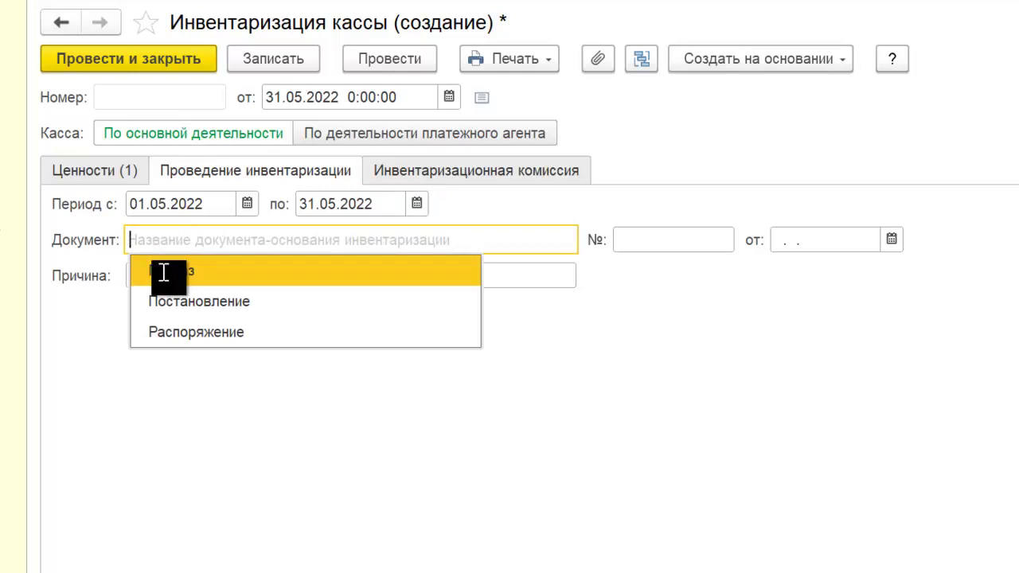
left_click(162, 272)
left_click(659, 239)
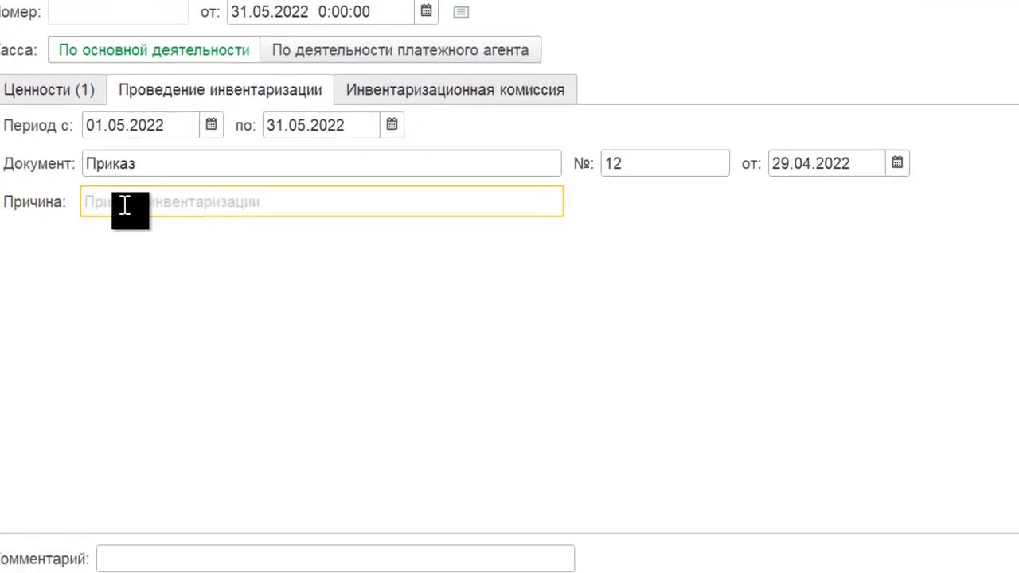
type("Плановая инвентаризация")
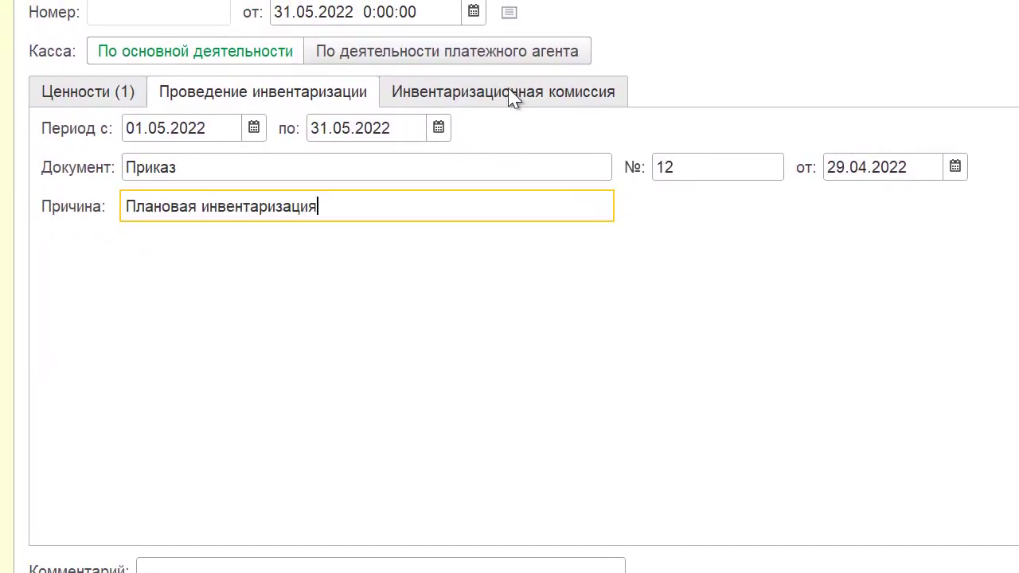
Add the accountant as chairperson and the director as member of the inventory commission, and post the document
left_click(512, 95)
left_click(125, 135)
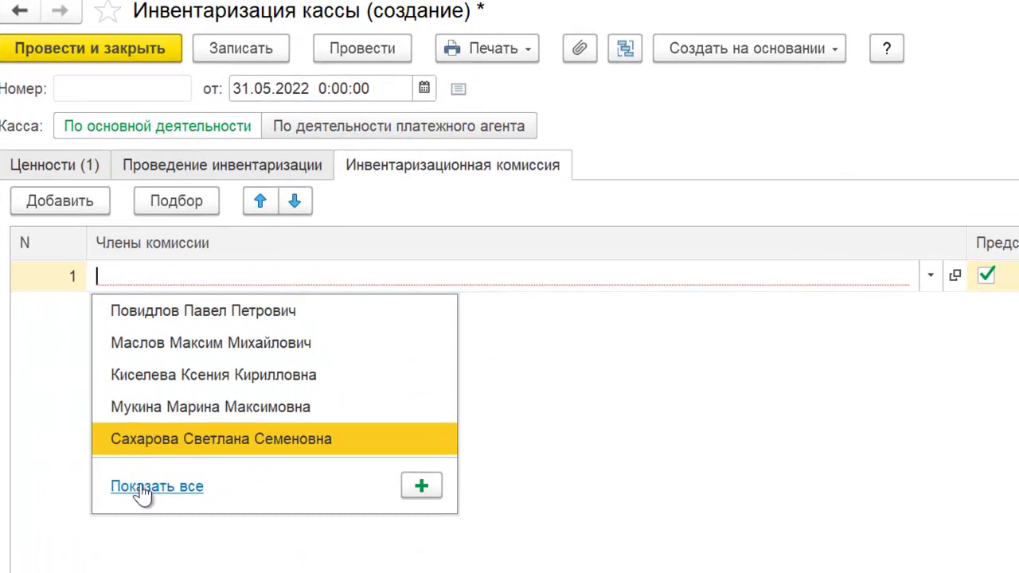
left_click(167, 440)
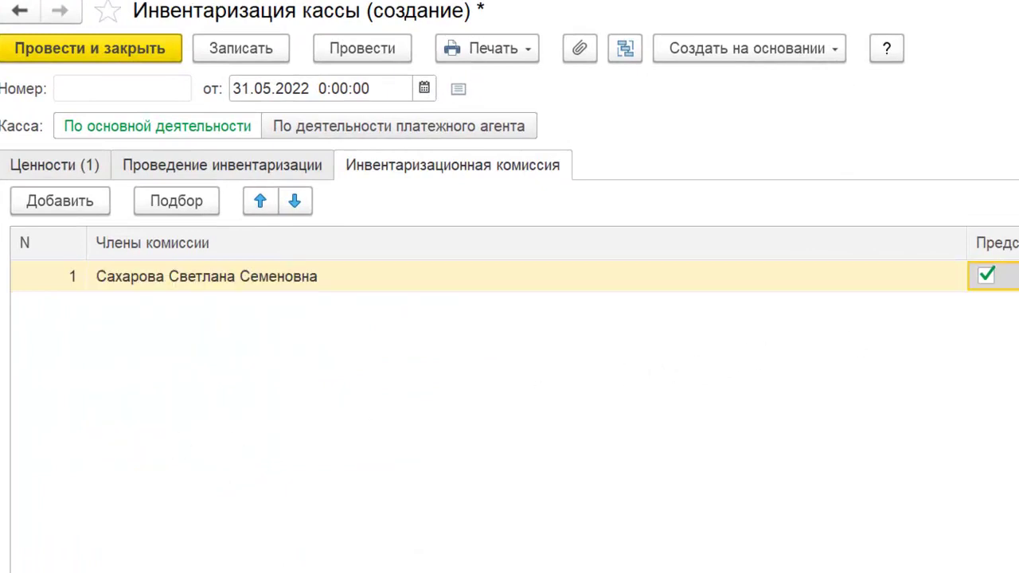
left_click(61, 201)
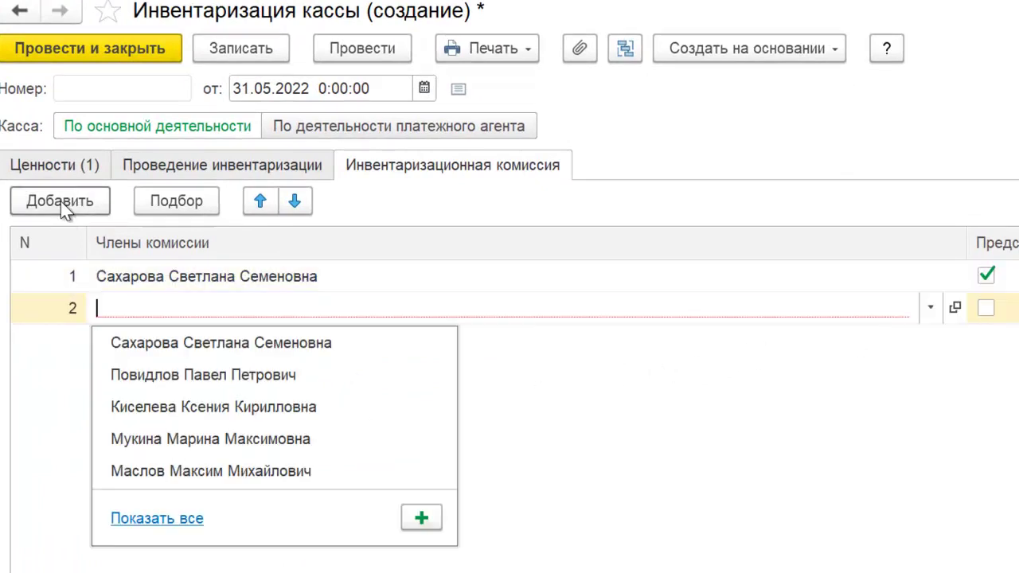
left_click(191, 475)
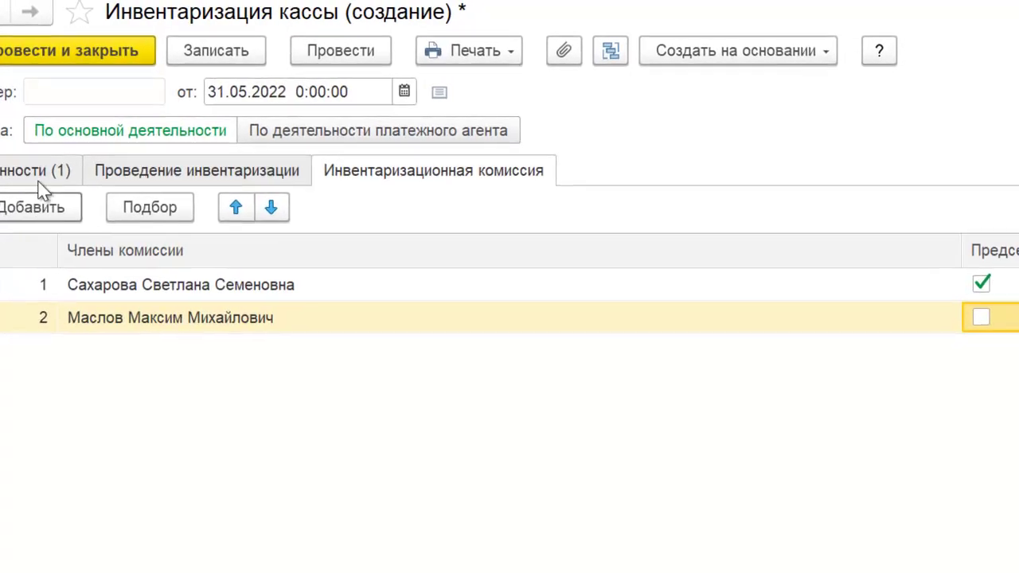
left_click(39, 170)
left_click(341, 50)
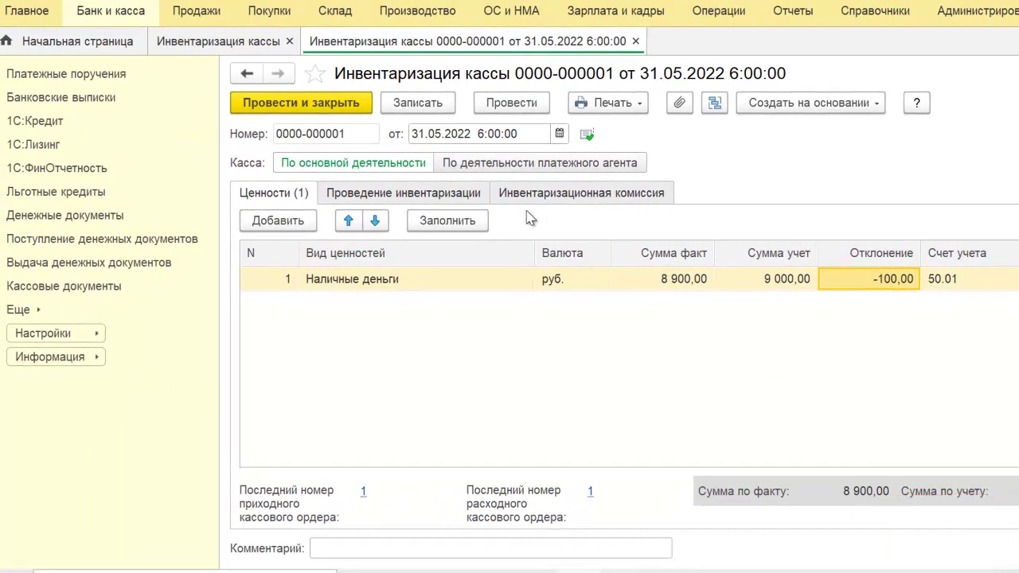
Open the printed cash inventory act (ИНВ-15) and review its amounts, inventory results and signatories
left_click(609, 103)
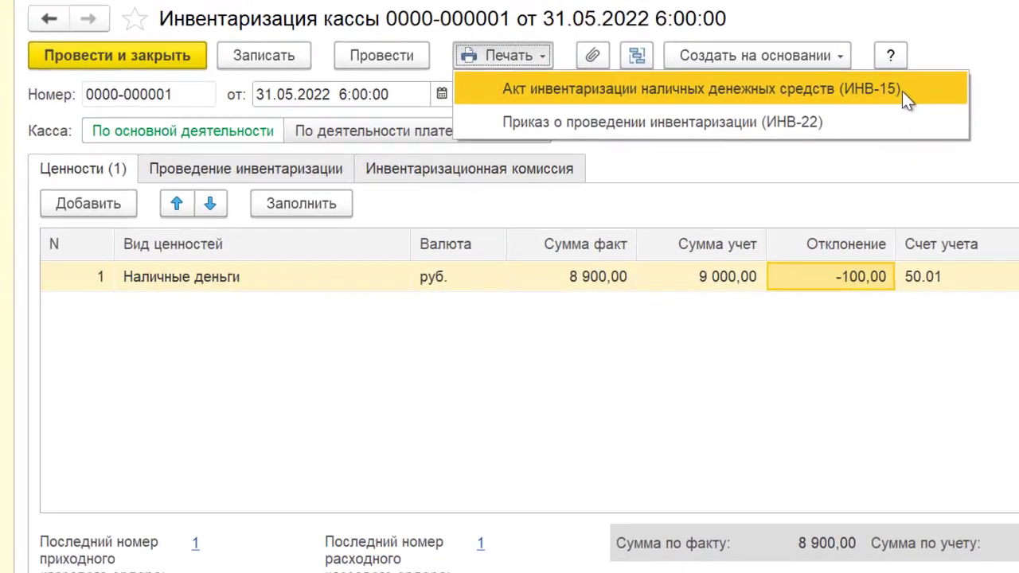
left_click(923, 136)
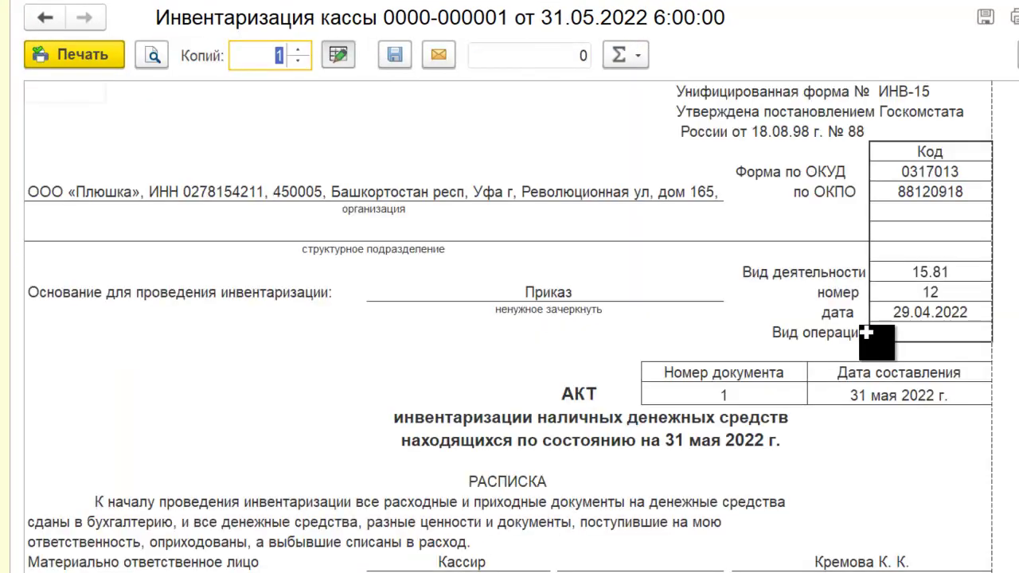
scroll(866, 331, "down", 5)
scroll(866, 331, "down", 3)
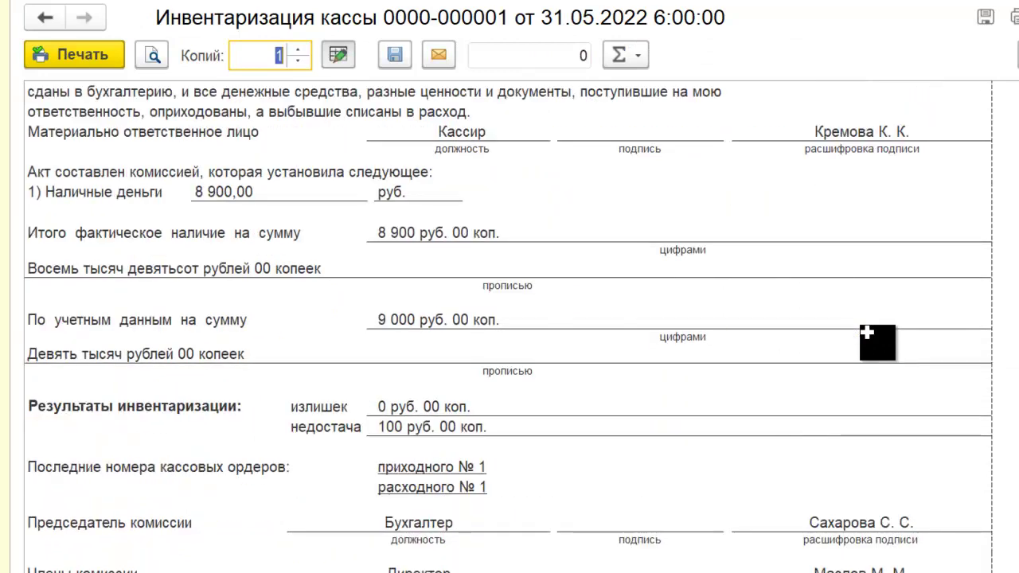
scroll(867, 331, "down", 1)
scroll(866, 331, "down", 2)
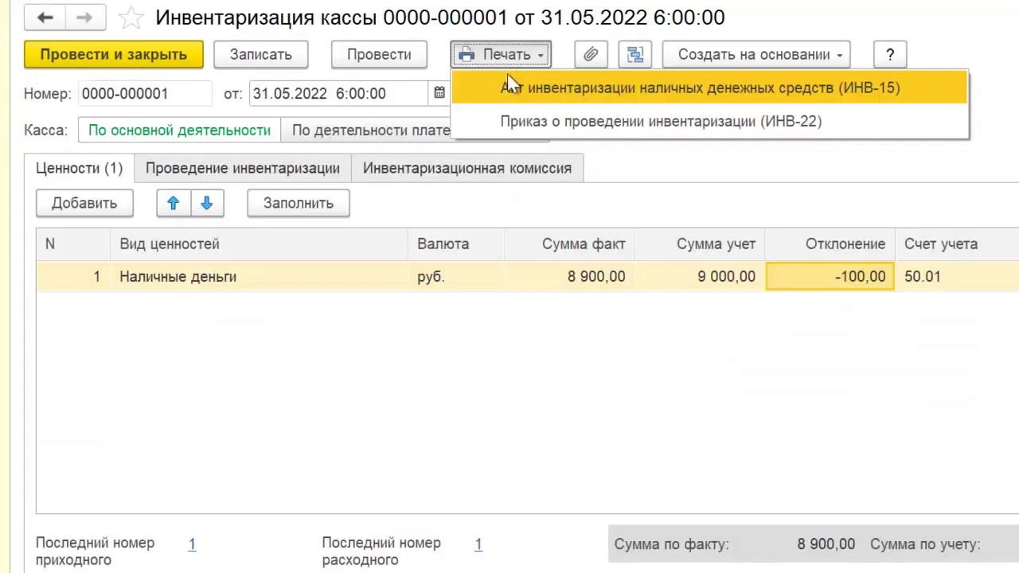
Open the printed inventory order (ИНВ-22) and review its commission, dates and reason
left_click(747, 115)
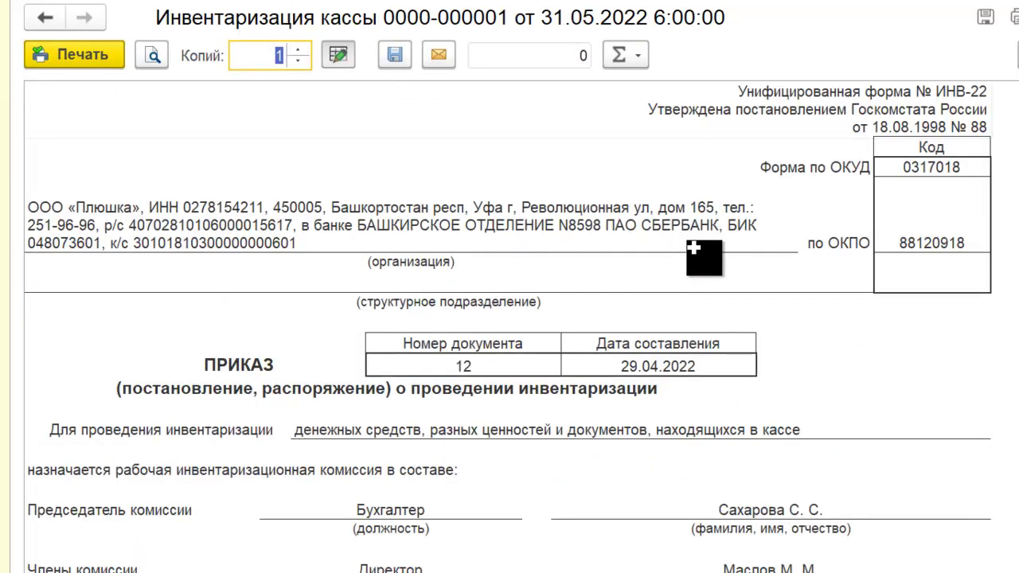
scroll(689, 248, "down", 8)
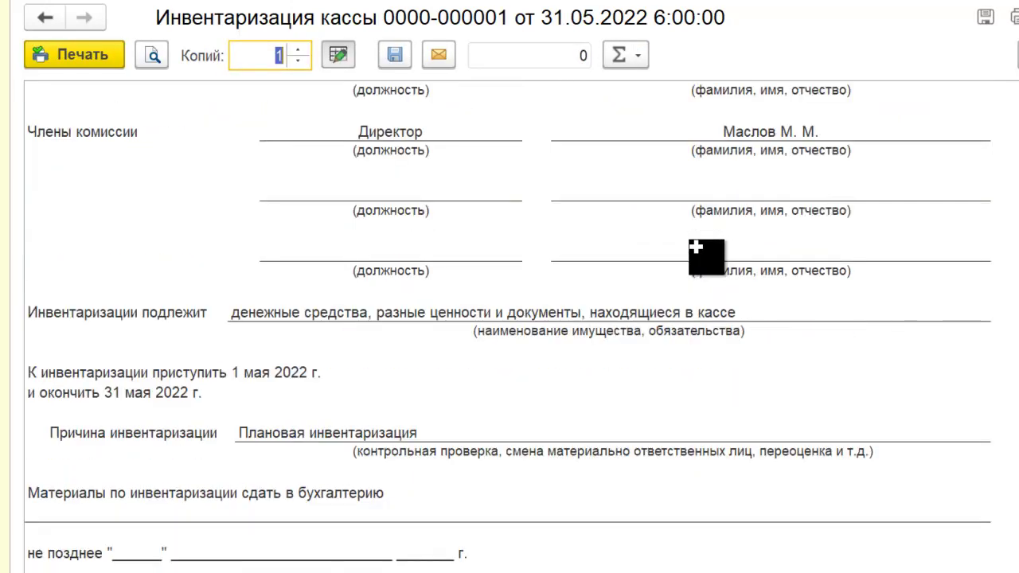
scroll(694, 248, "down", 2)
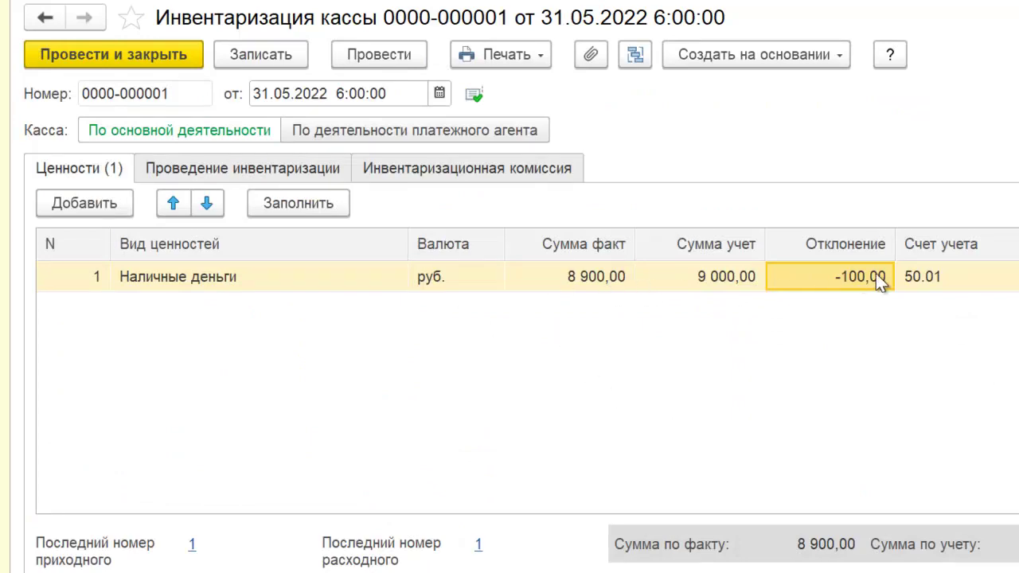
Create a Выдача наличных document based on the cash inventory and date it 31.05.2022
left_click(774, 59)
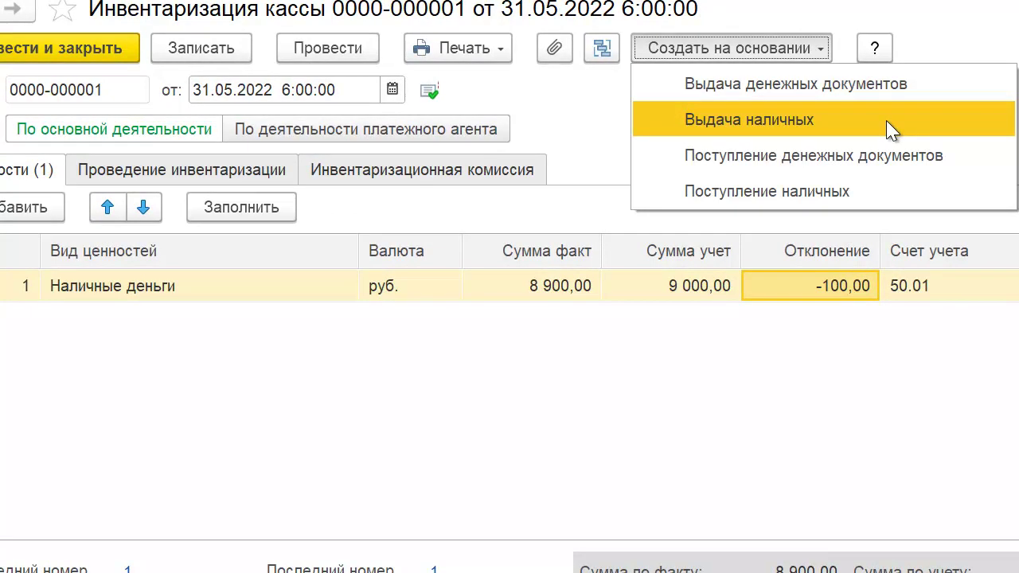
left_click(819, 118)
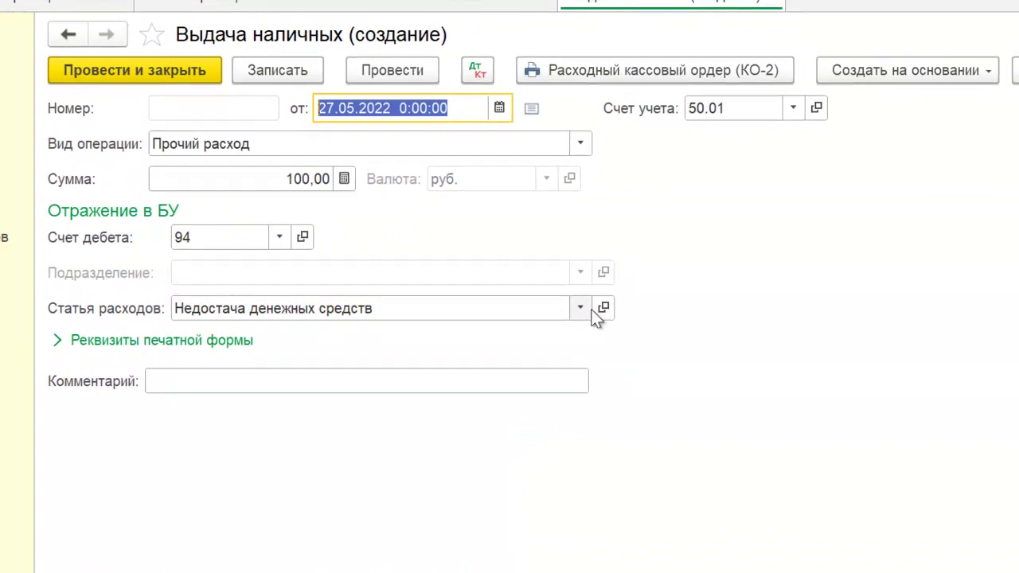
left_click(499, 108)
left_click(613, 443)
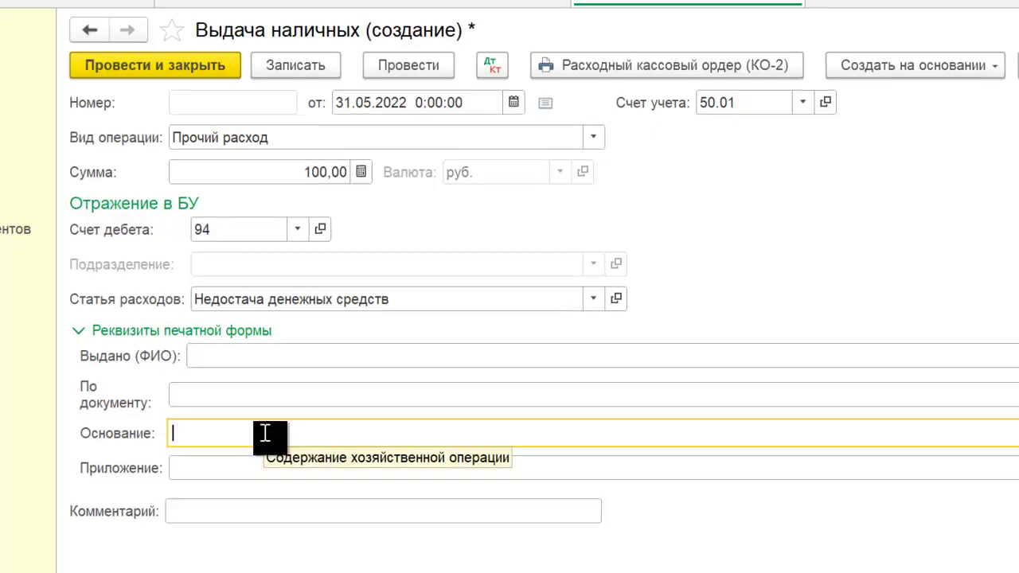
Enter basis "Недостача, выявленная в результате инвентаризации" and attachment "Акт инвентаризации наличных денежных средств №1 от 31.05.2022", and post the cash issue
type("Недостача, выявленная в результате инвентаризации")
left_click(237, 468)
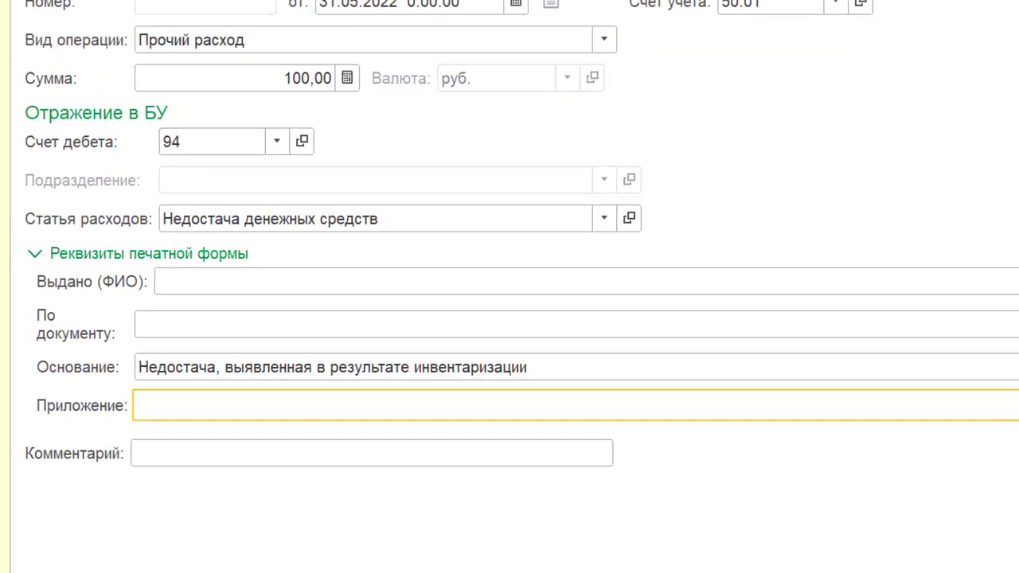
type("Акт инвентаризации наличных денежных средств №1 от 31")
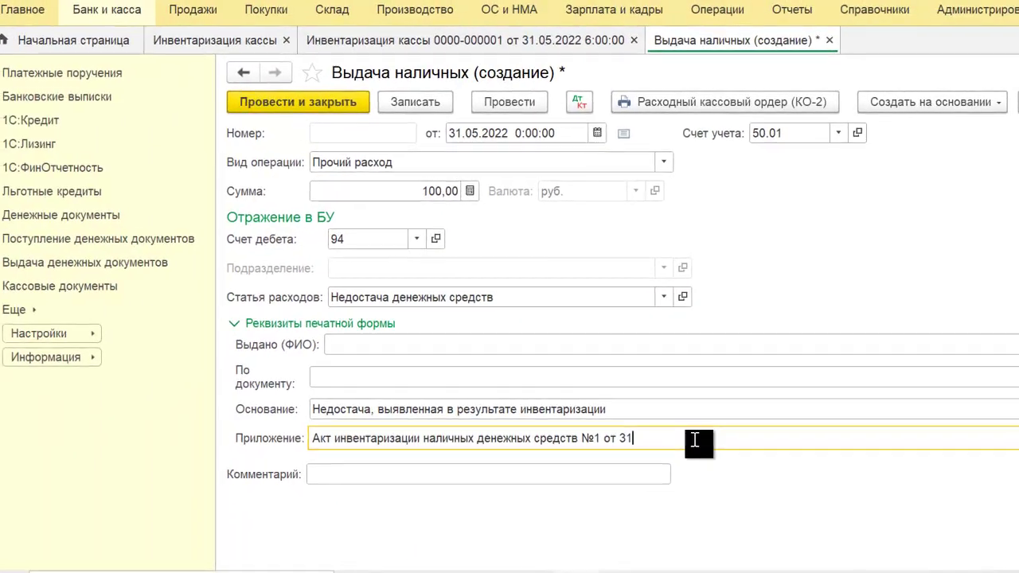
type(".05.2022")
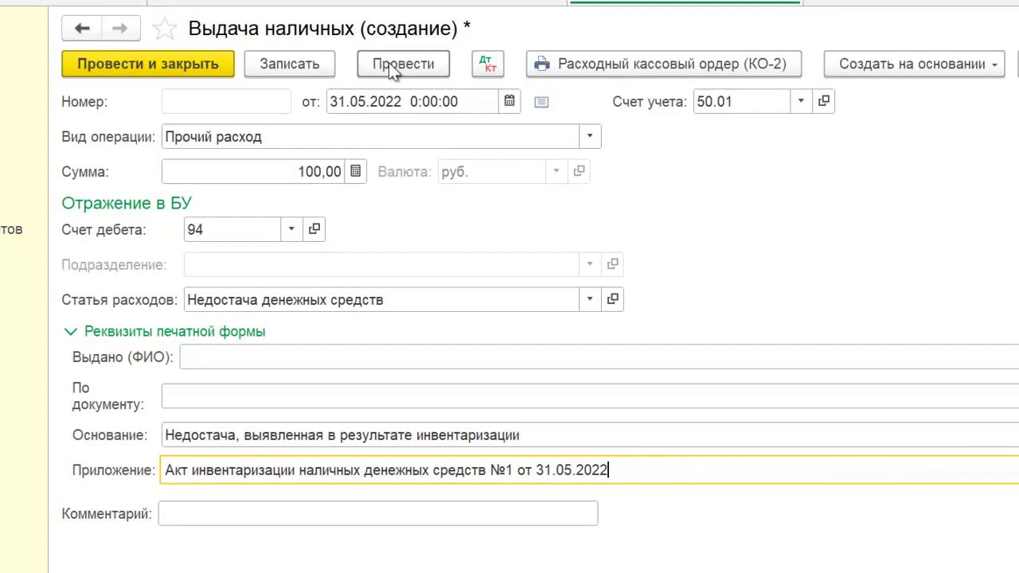
left_click(390, 64)
Open the cash issue's accounting entries, review the debit account, credit account and amount, and close them
left_click(489, 67)
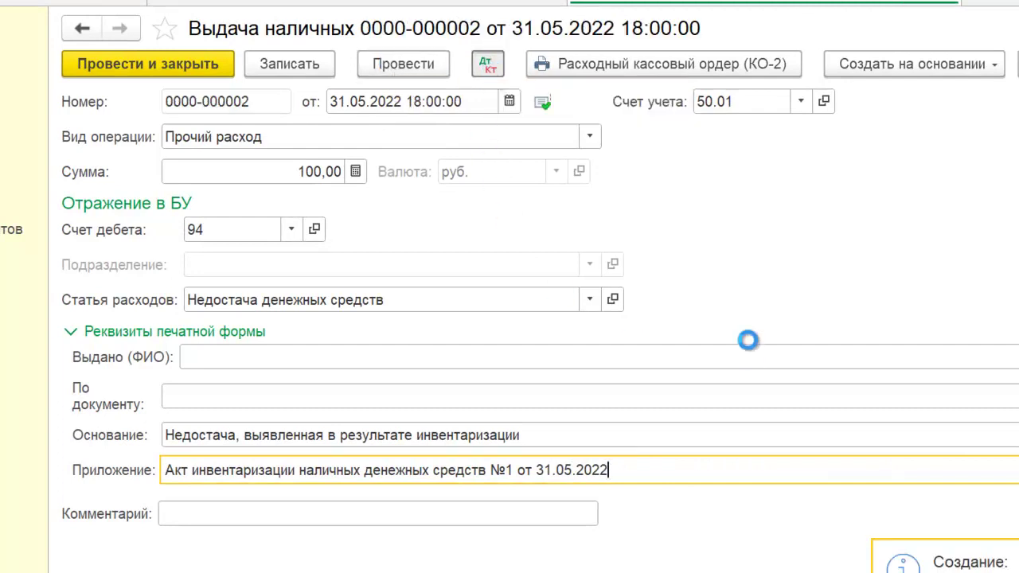
left_click(243, 251)
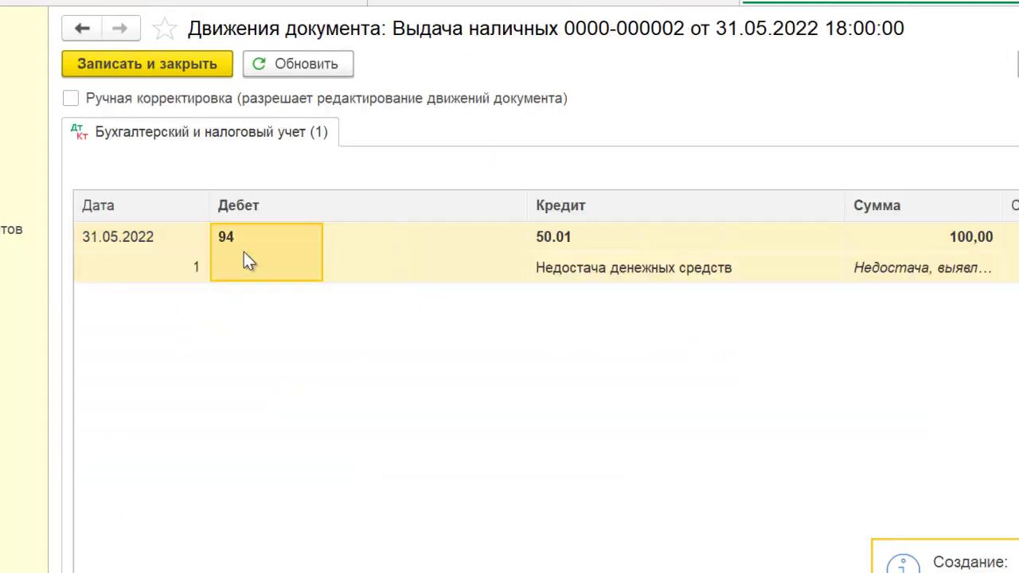
left_click(585, 246)
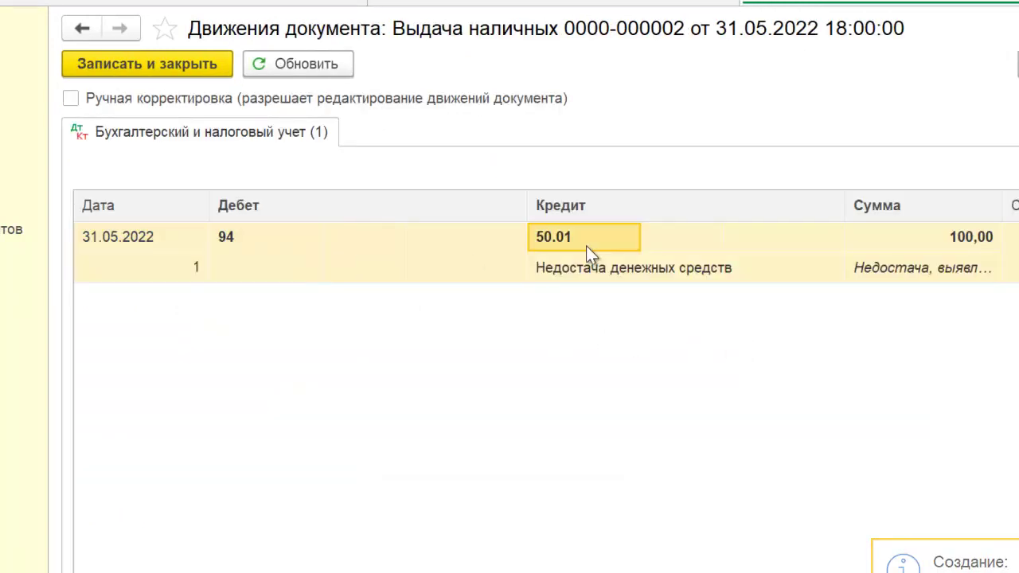
left_click(923, 237)
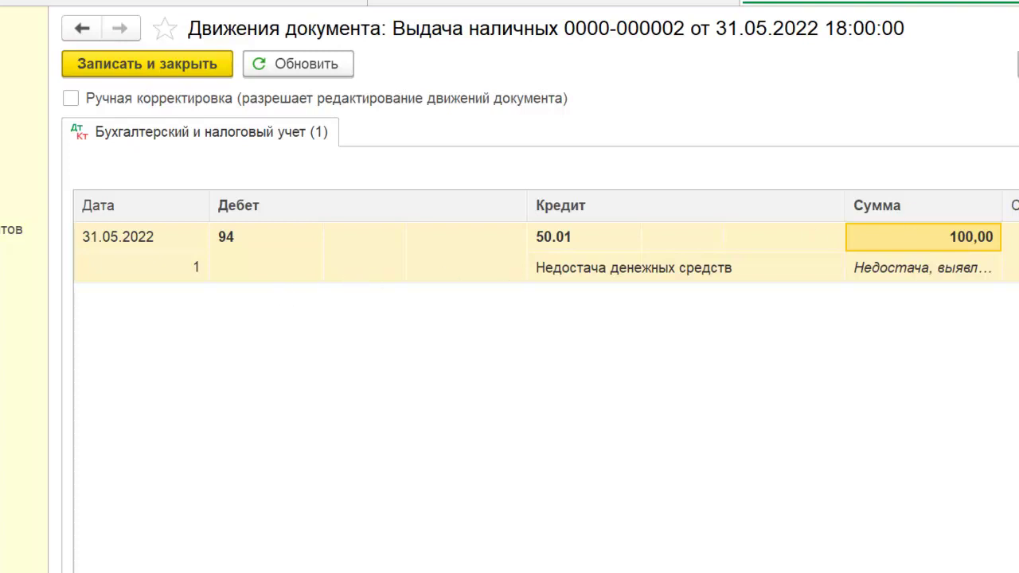
key("Escape")
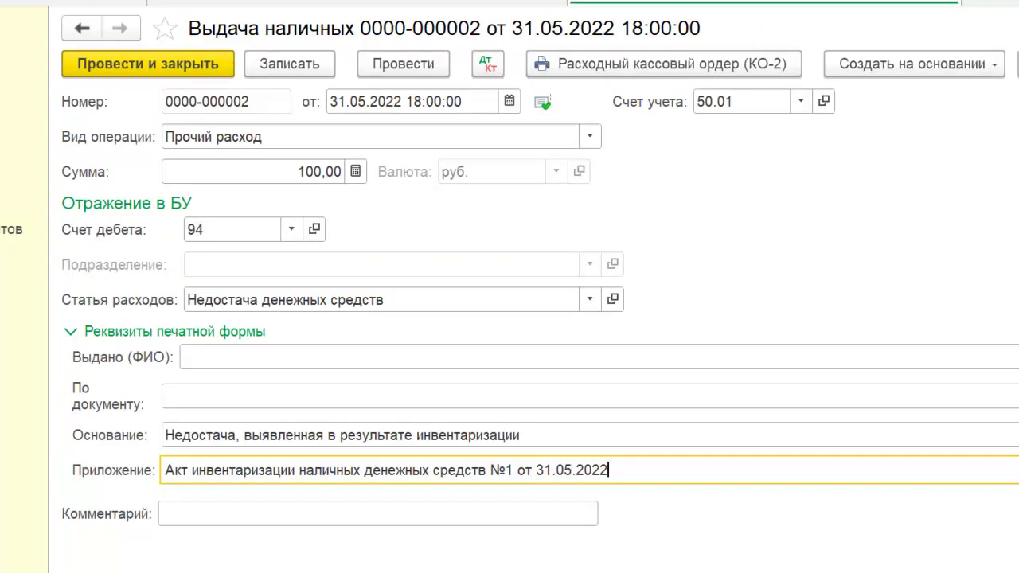
Close the cash issue document and cancel its posting in the Кассовые документы list
left_click(947, 4)
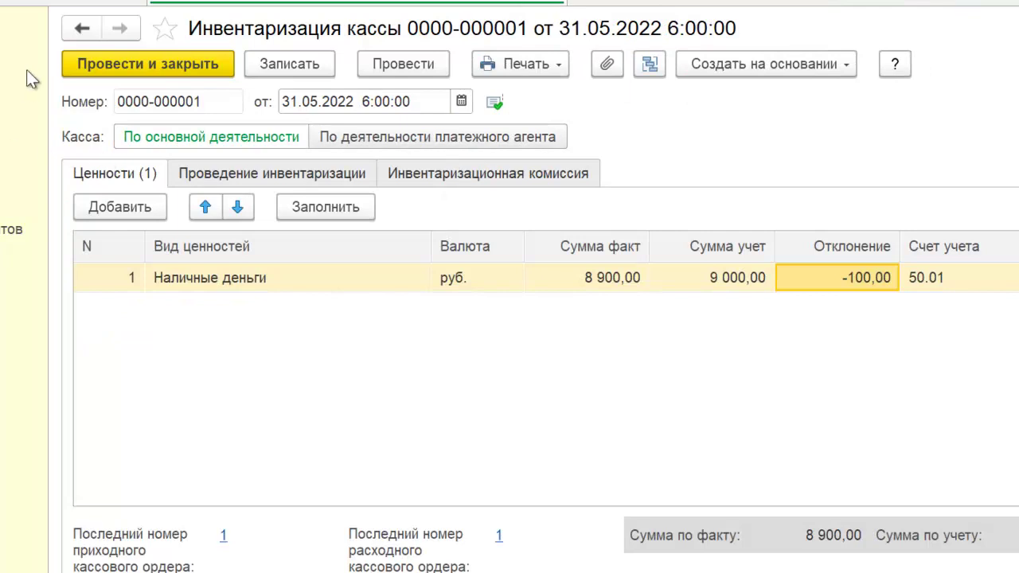
key("Escape")
right_click(179, 242)
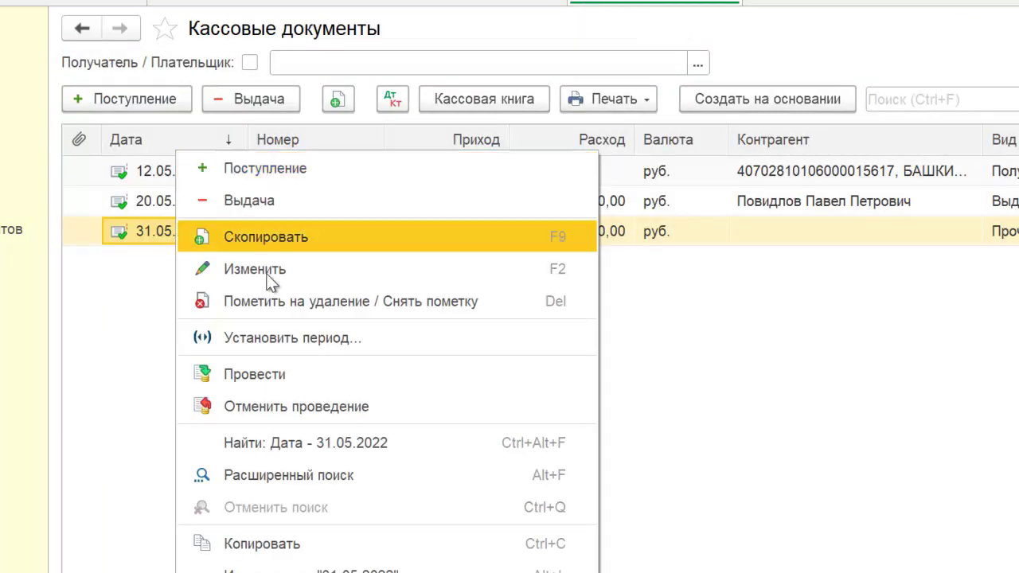
left_click(304, 409)
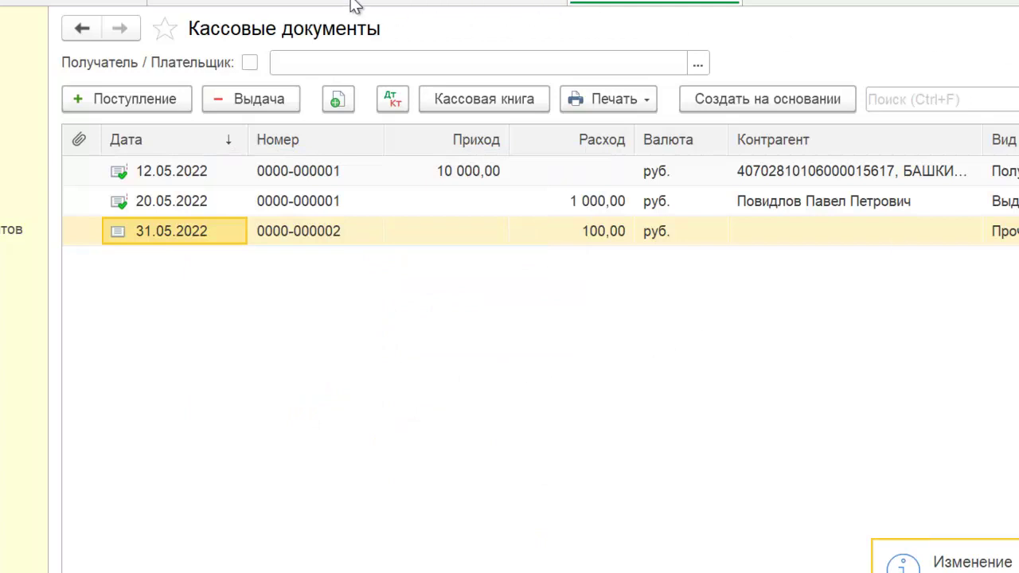
Return to the cash inventory, set the actual cash amount to 9 200,00 and post the document
key("Return")
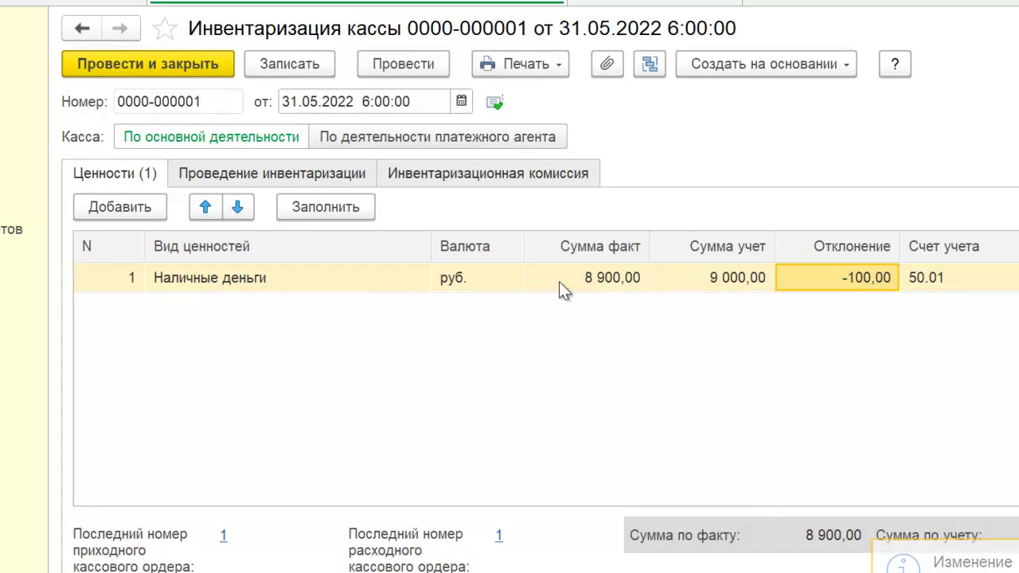
left_click(589, 283)
left_click(590, 282)
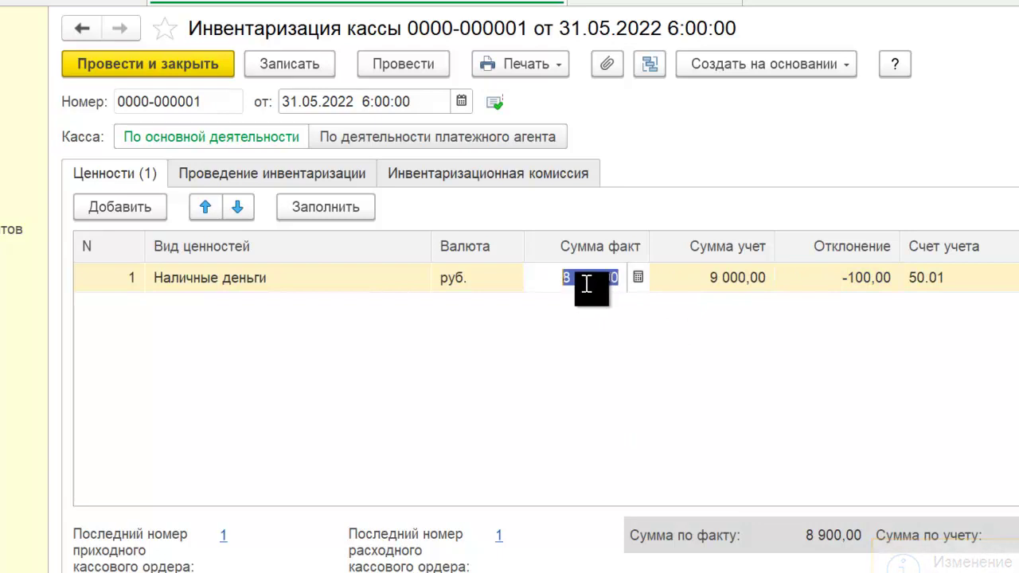
left_click_drag(566, 285, 578, 295)
type("9 ")
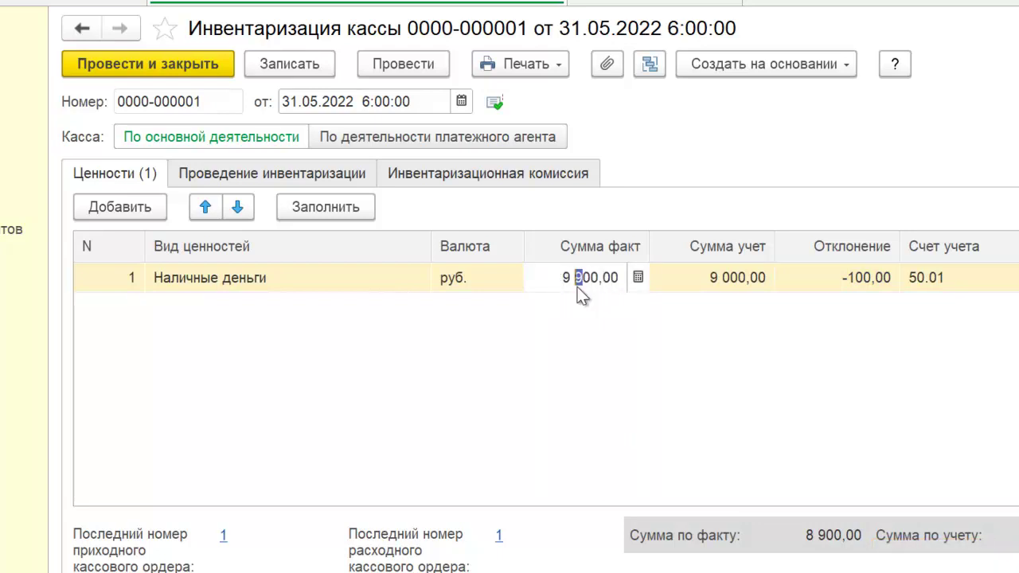
type("2")
key("Return")
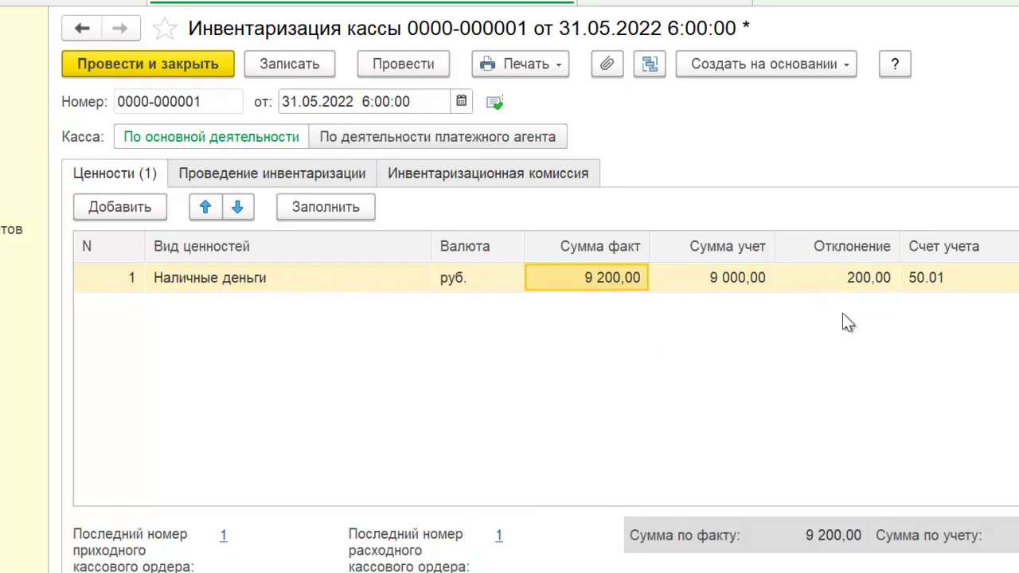
left_click(406, 70)
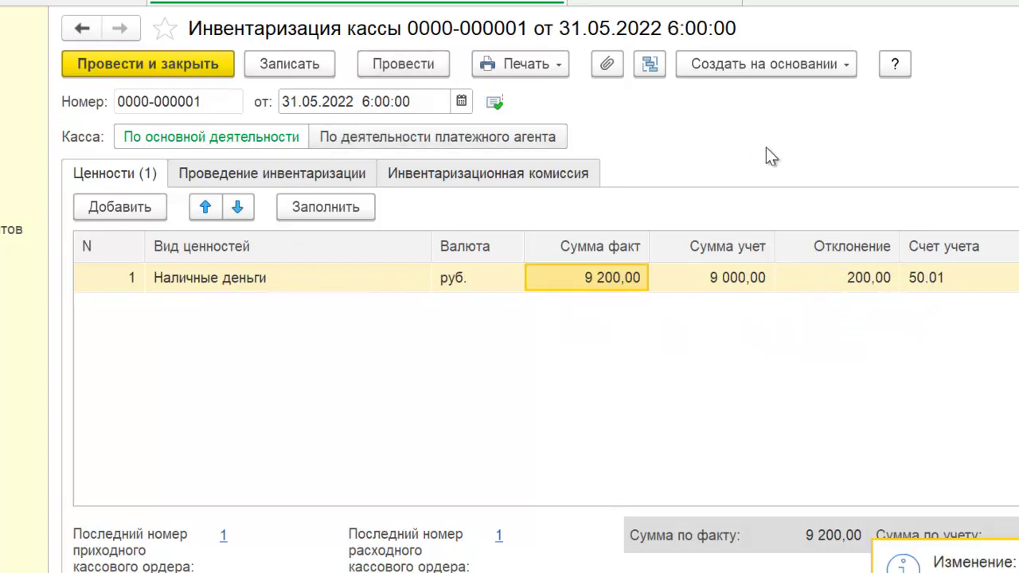
Create a Поступление наличных document based on the cash inventory and date it 31.05.2022
left_click(745, 63)
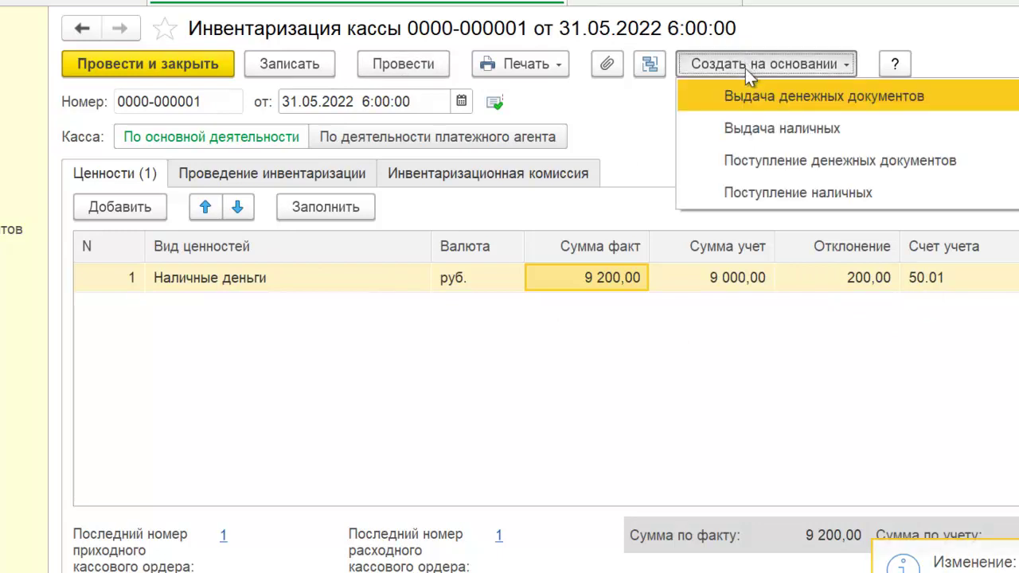
left_click(986, 204)
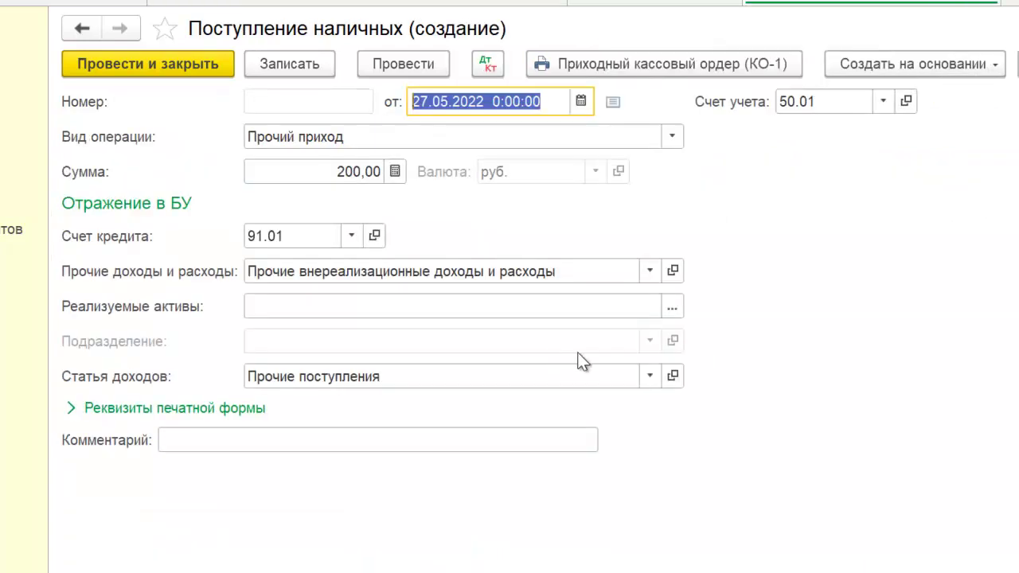
left_click(589, 103)
left_click(714, 434)
Fill basis "Недостача, выявленная в результате инвентаризации" and attachment "Акт инвентаризации наличных денежных средств №1 от 31.05.2022" in the cash receipt, and post it
left_click(175, 407)
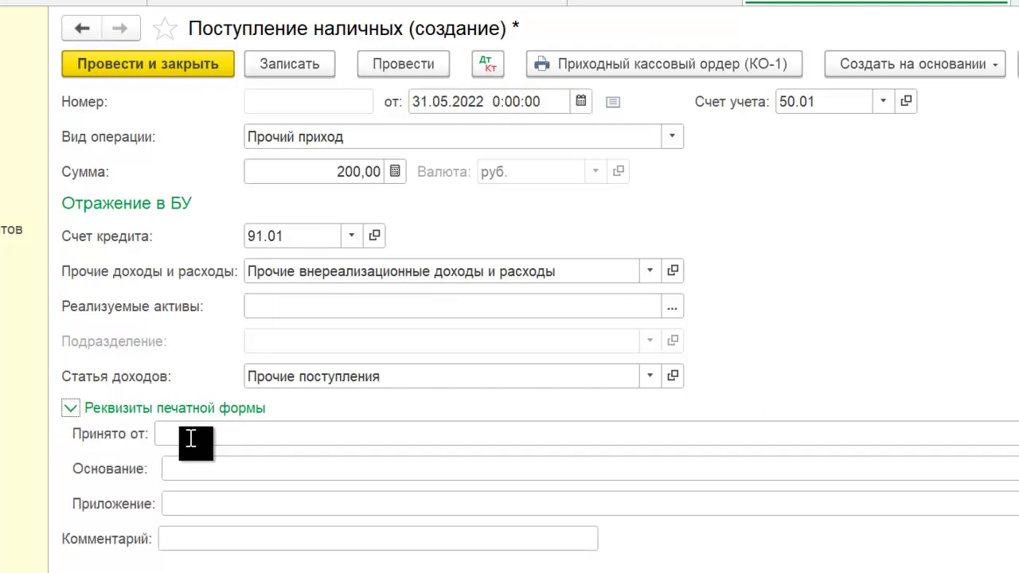
left_click(195, 470)
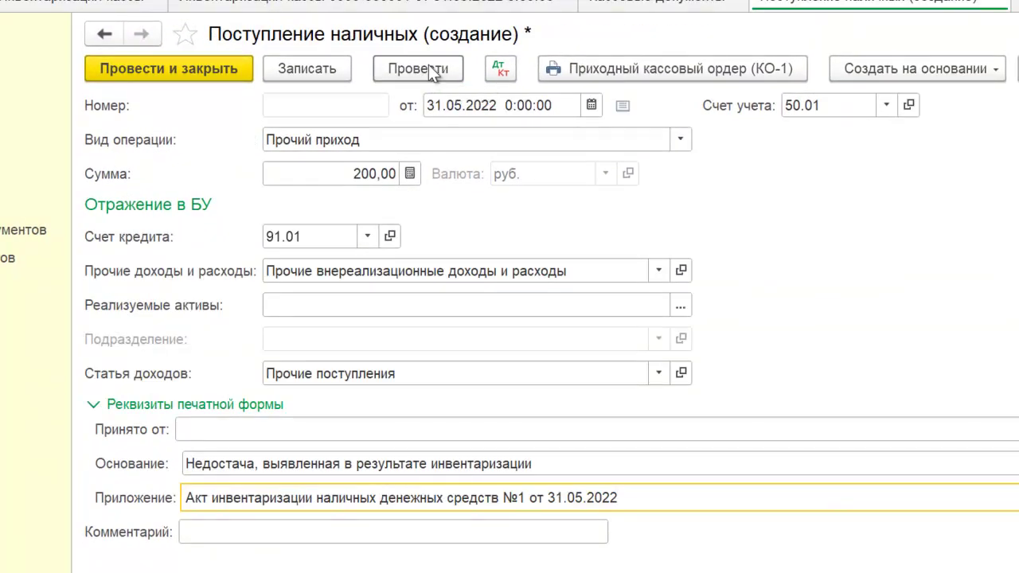
left_click(431, 70)
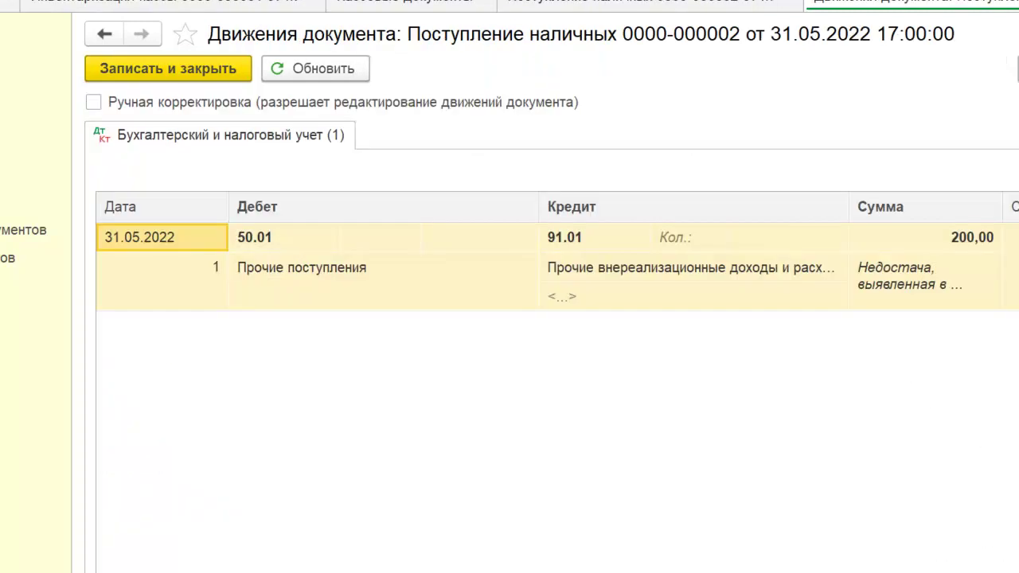
Review the debit account, credit account and amount in the cash receipt's entries, and return to the cash documents list
left_click(303, 271)
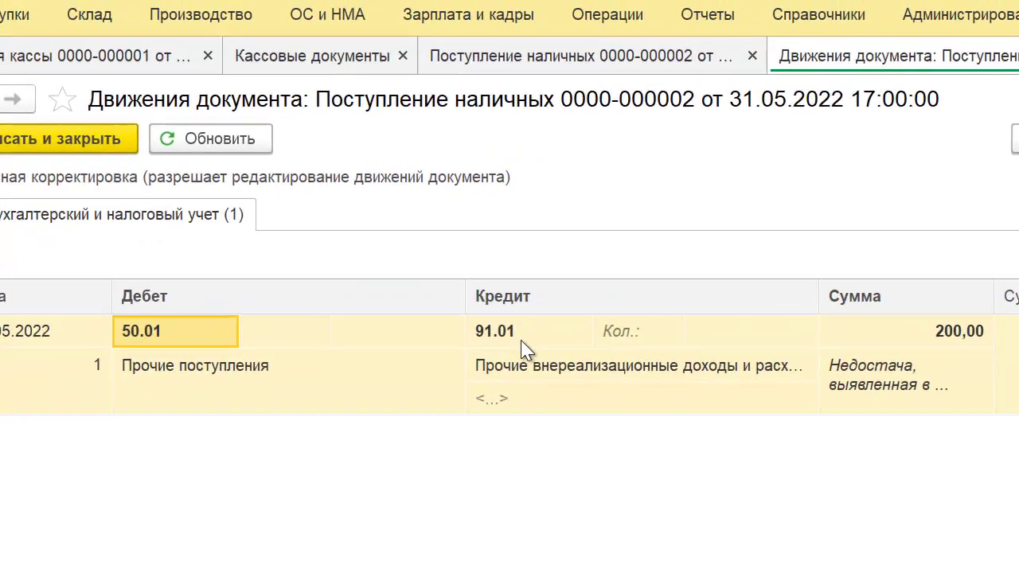
left_click(573, 241)
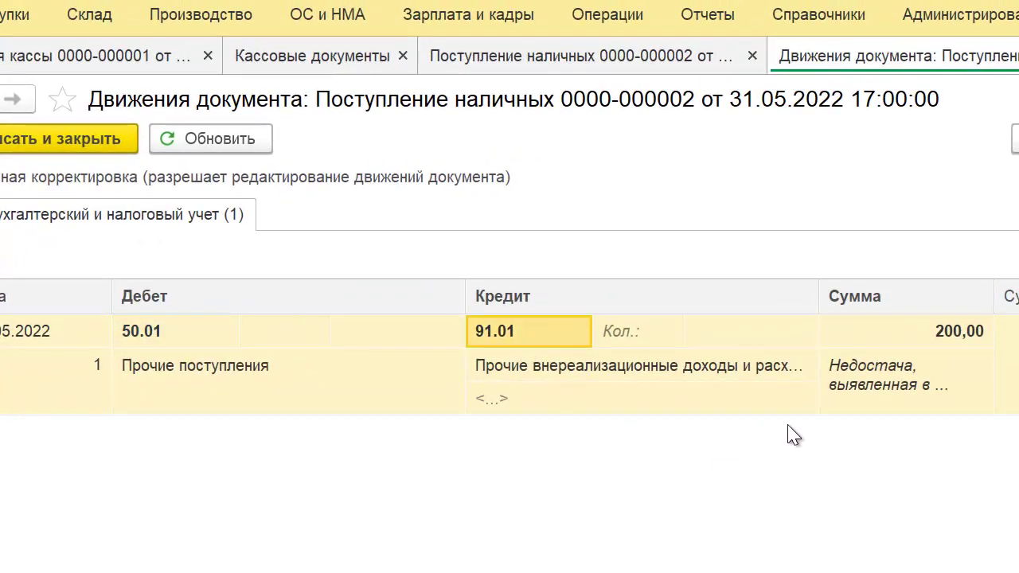
left_click(920, 327)
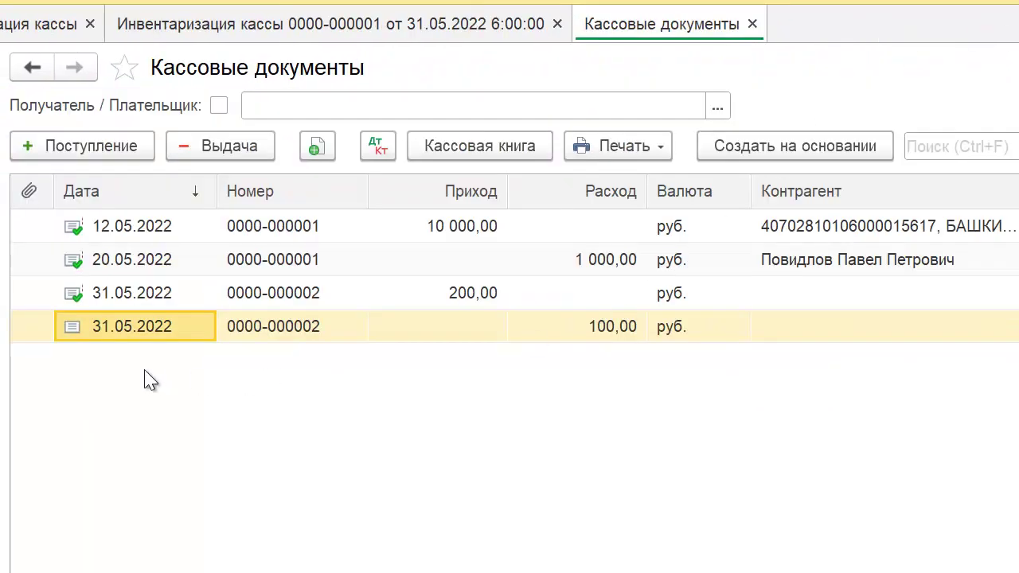
Return to the cash inventory and look over the documents that can be based on it and the section's additional commands
left_click(466, 12)
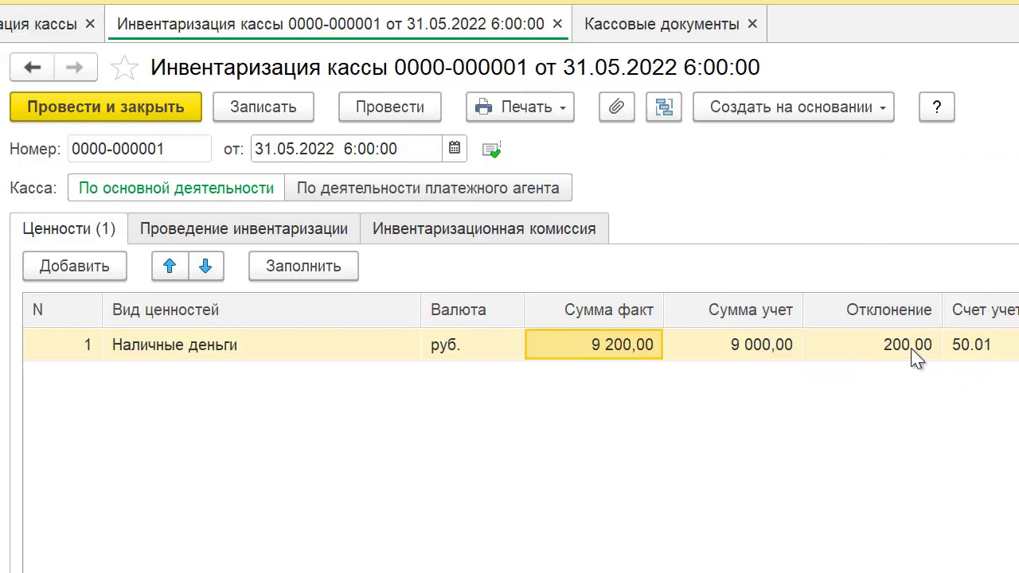
left_click(884, 118)
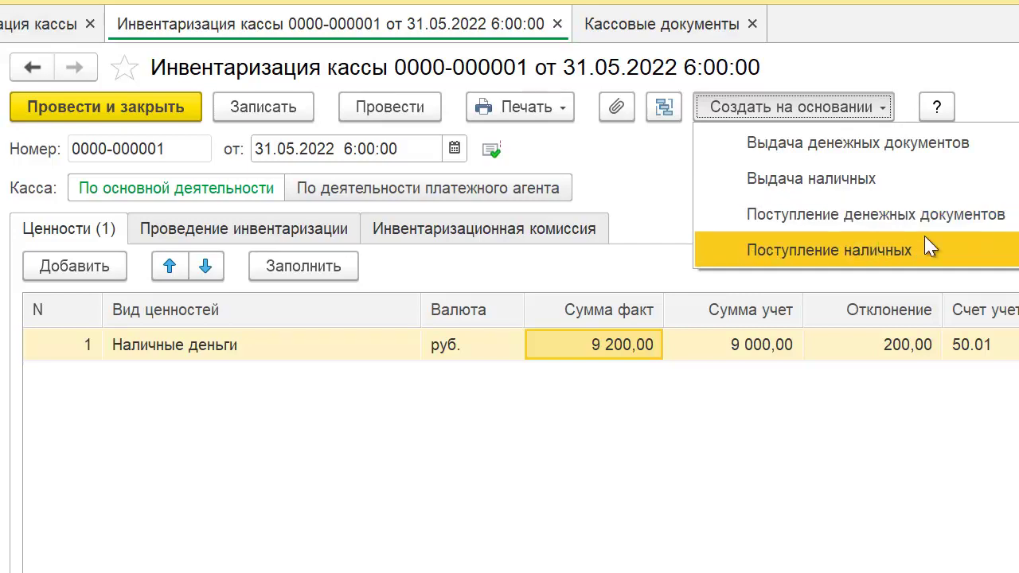
key("Escape")
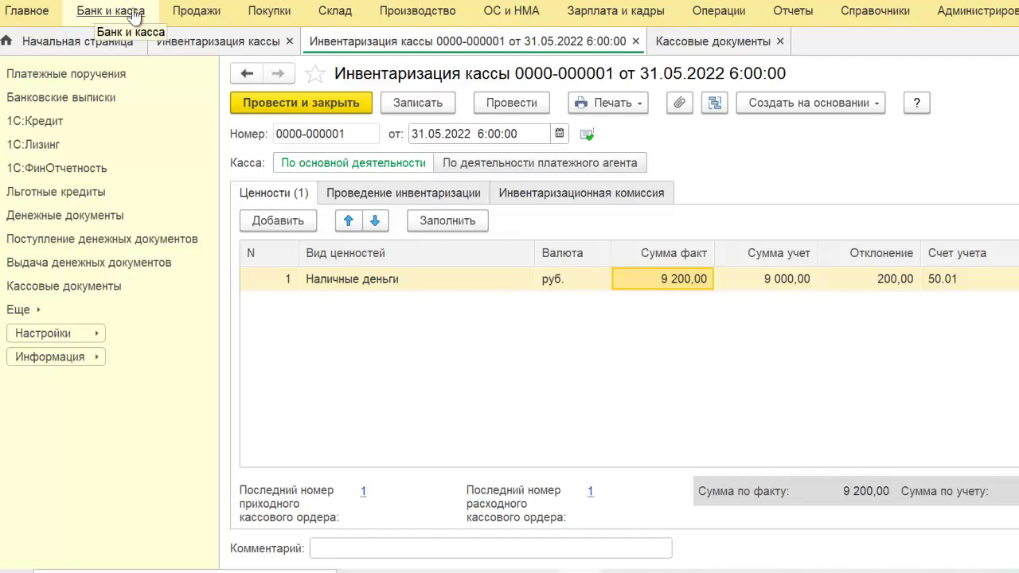
left_click(18, 310)
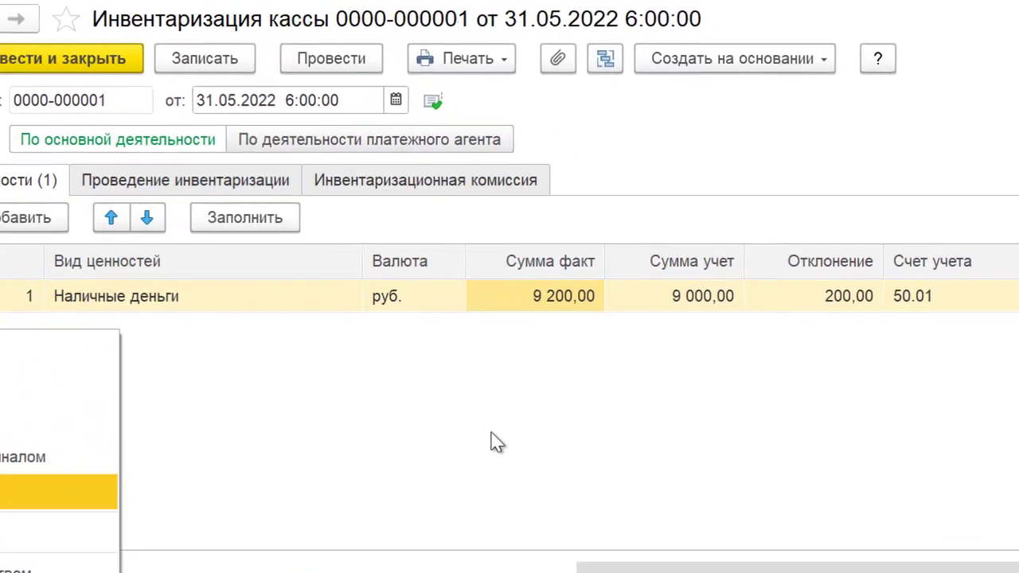
left_click(623, 375)
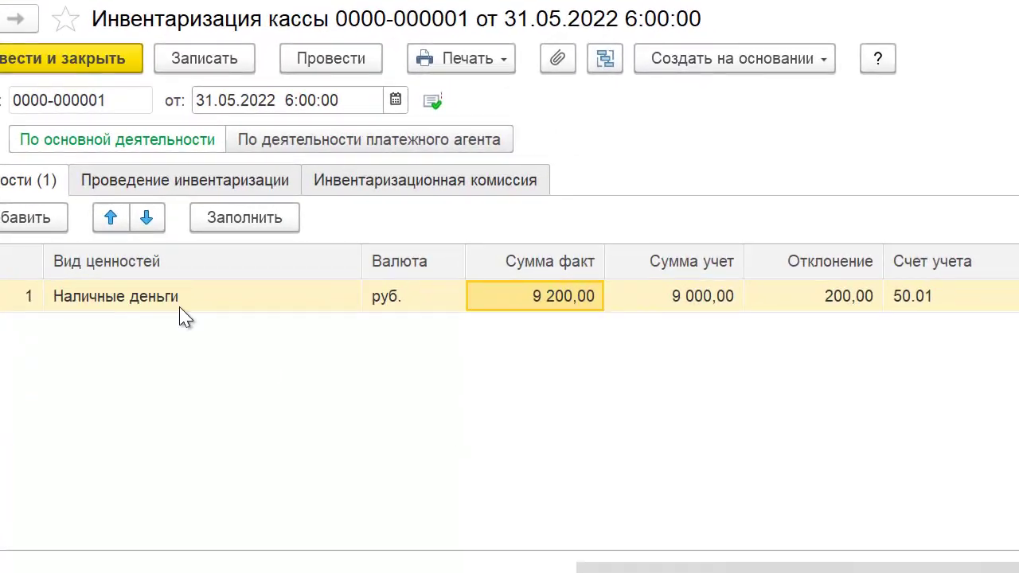
Post and close the cash inventory, and view its available printed forms from the inventory list
left_click(53, 60)
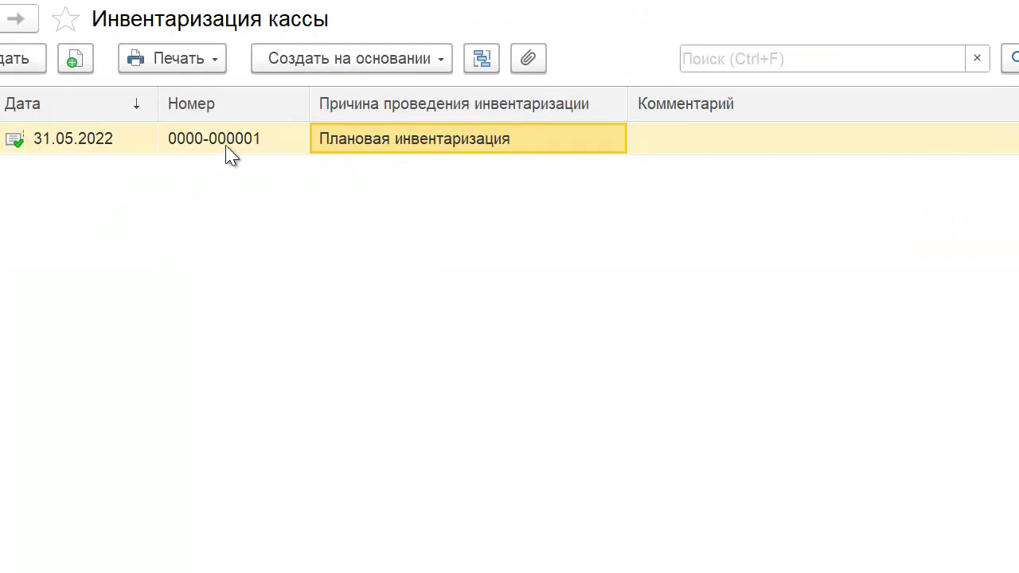
left_click(208, 68)
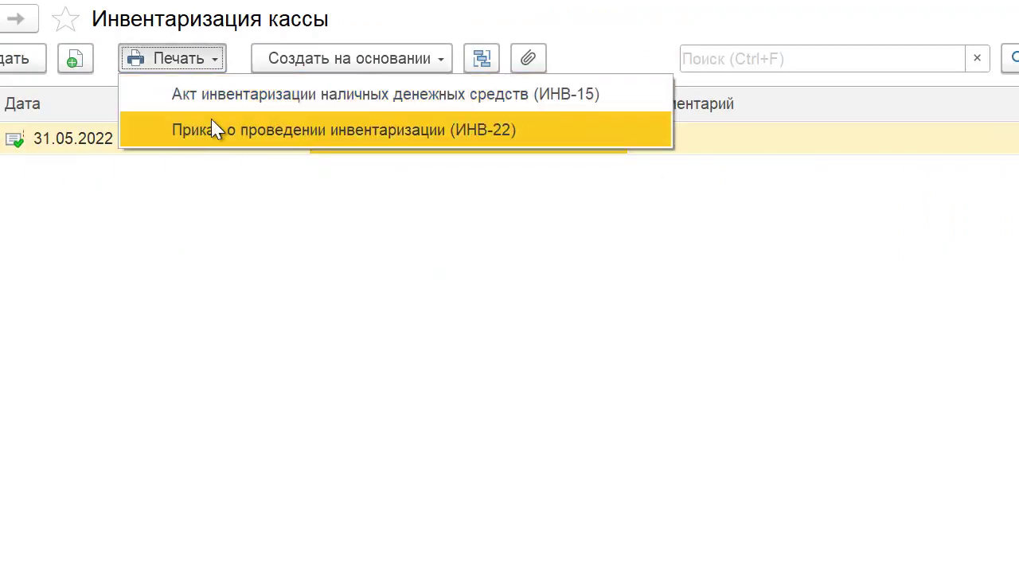
left_click(619, 358)
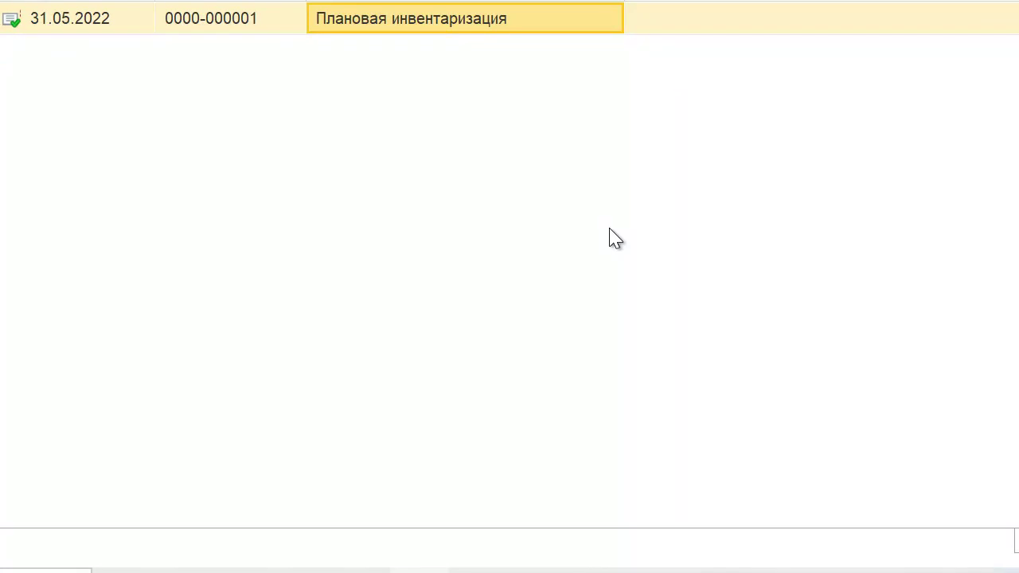